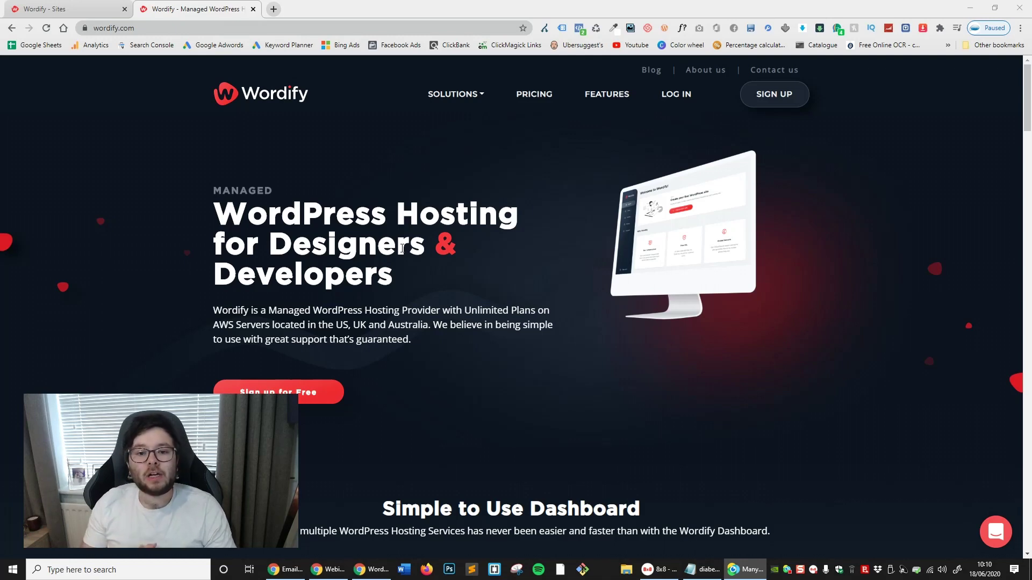
pyautogui.hotkey('ctrl', 'shift', 'Tab')
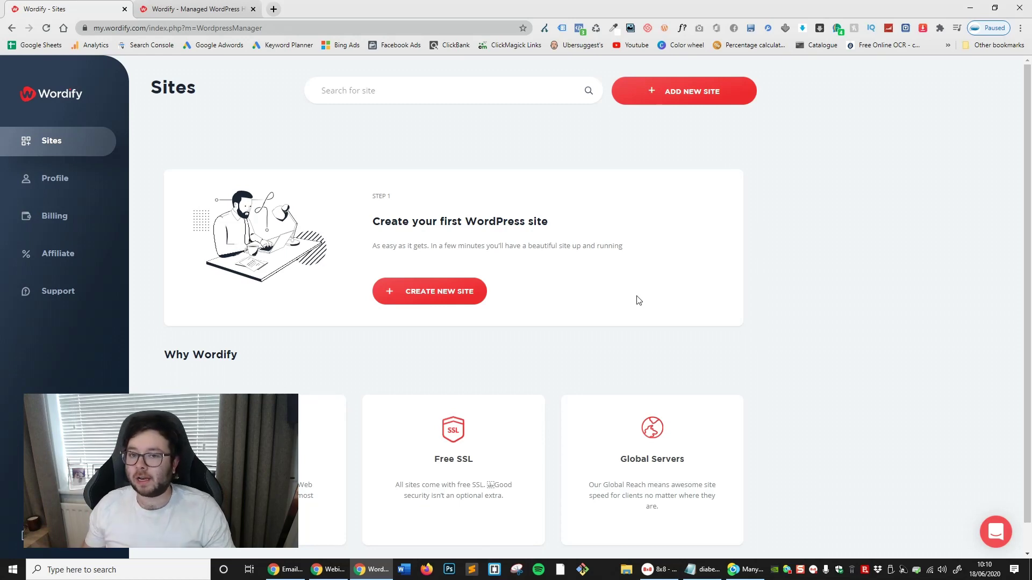
pyautogui.scroll(-1, 643, 299)
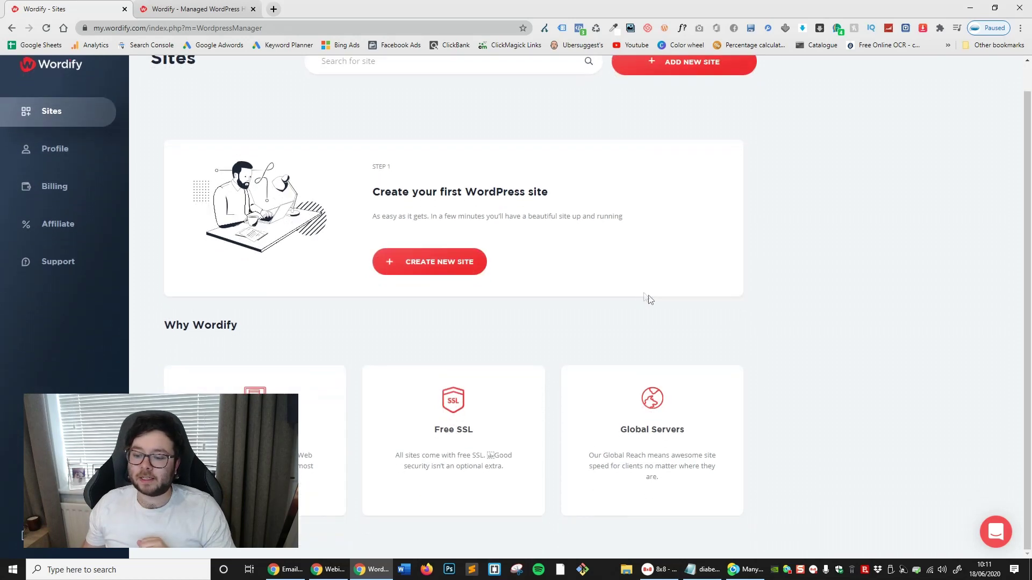
pyautogui.scroll(1, 764, 327)
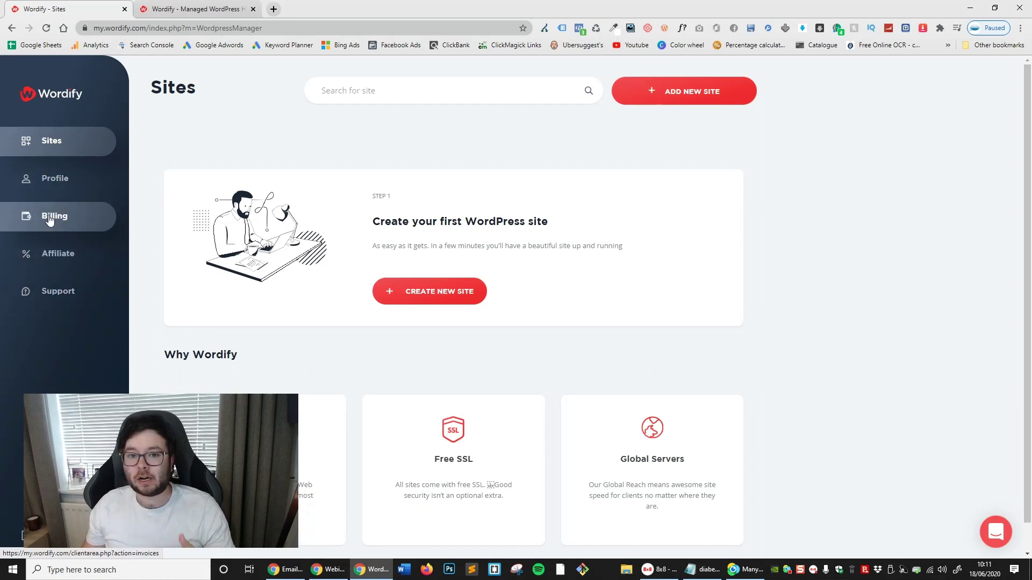
pyautogui.click(60, 292)
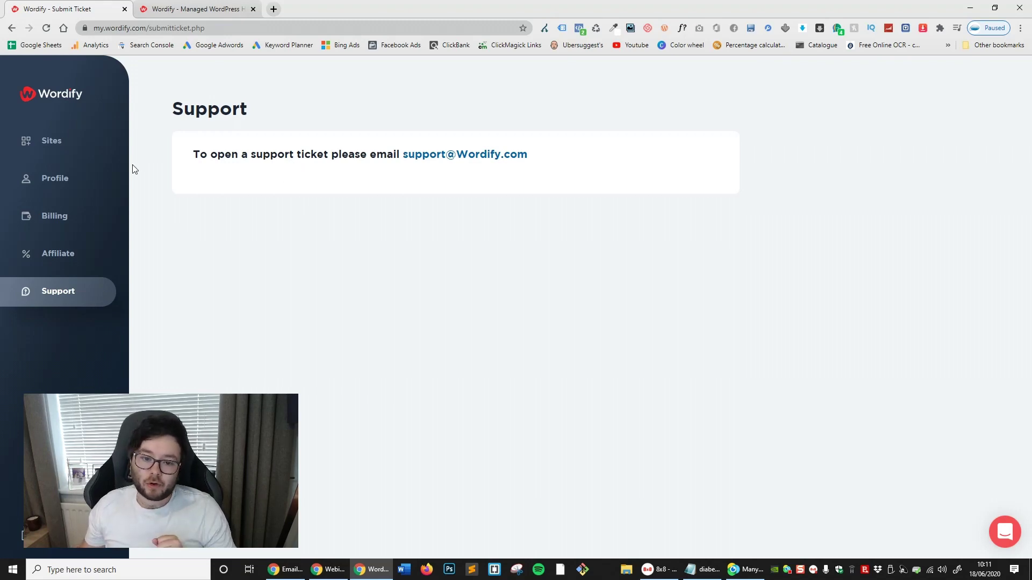
pyautogui.click(83, 140)
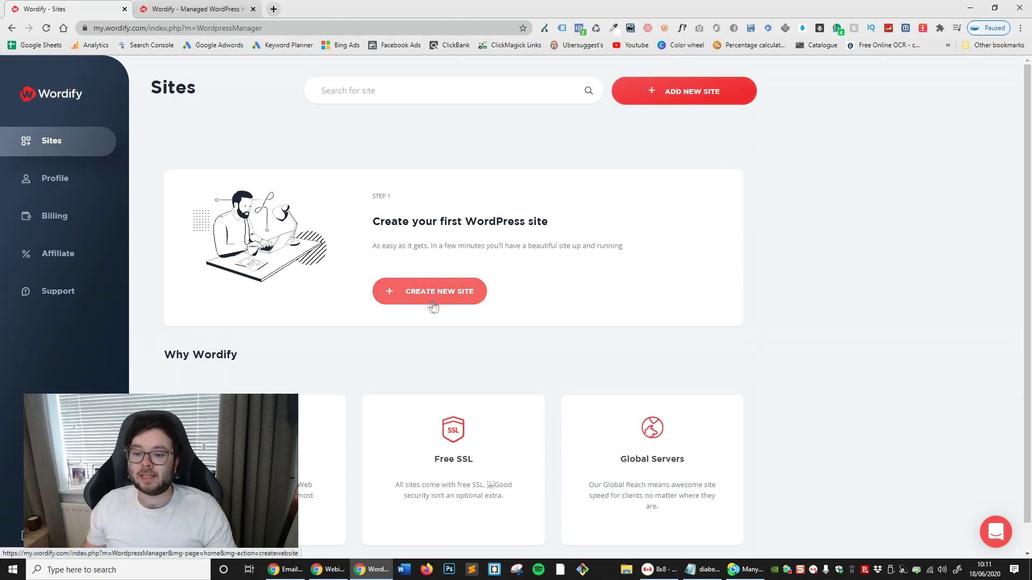
# Return to the top of the Sites page and start a new site with Create New Site
pyautogui.scroll(-1, 527, 343)
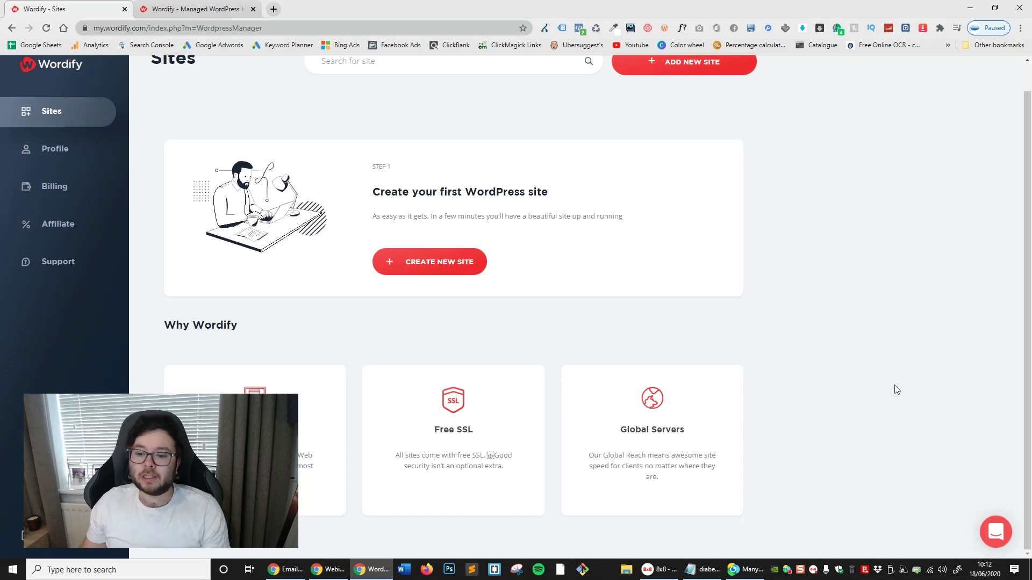
pyautogui.scroll(1, 894, 387)
pyautogui.click(418, 294)
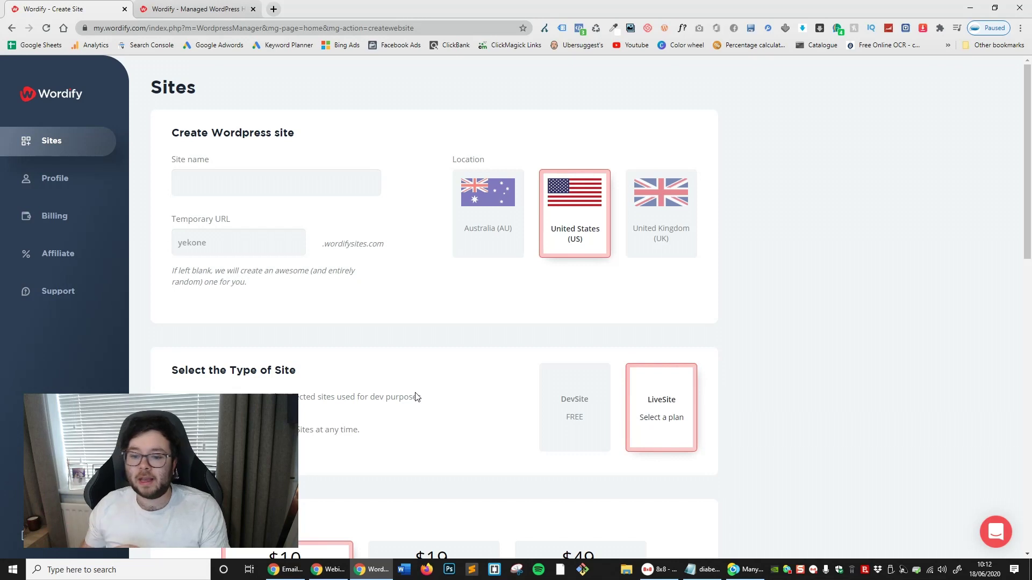
# Choose United Kingdom as the location and name the site YoutubeME
pyautogui.click(667, 215)
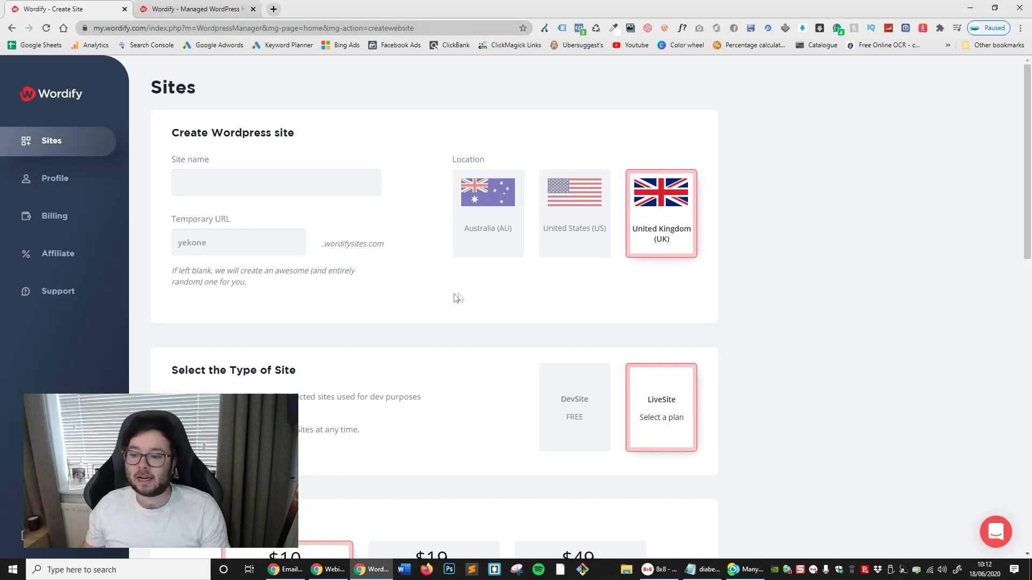
pyautogui.click(370, 185)
pyautogui.write('y')
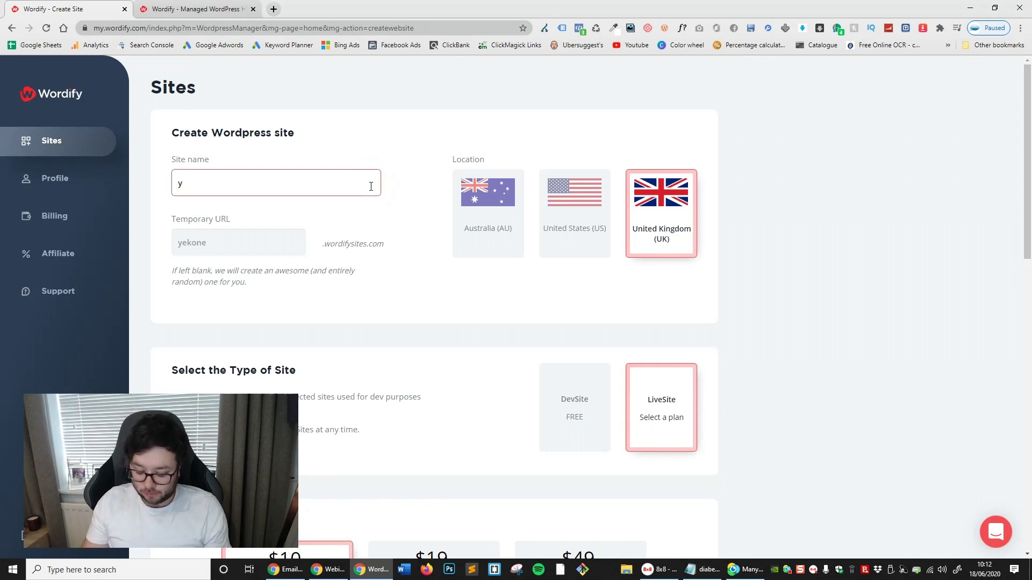
pyautogui.press('BackSpace')
pyautogui.write('Youtube')
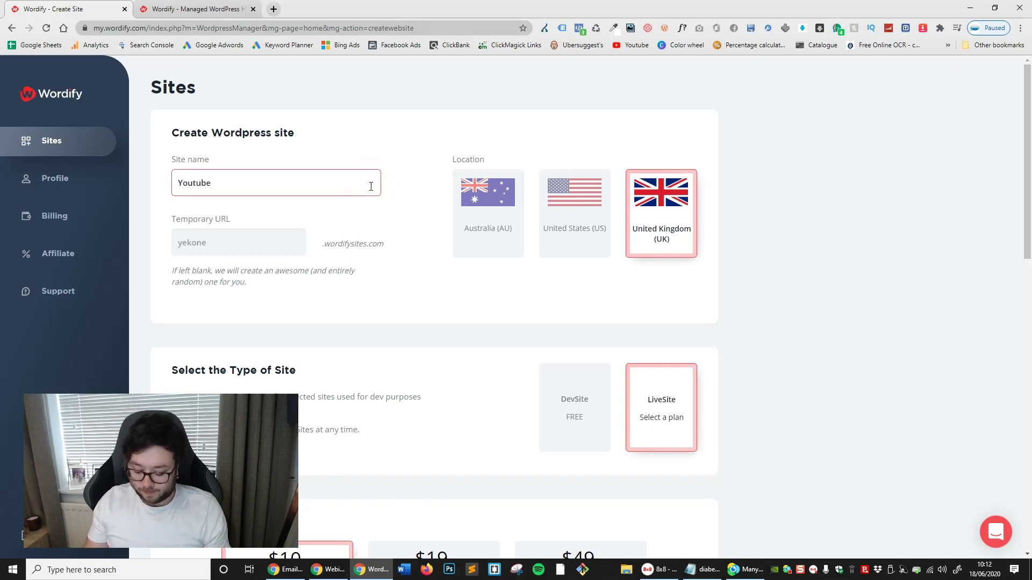
pyautogui.write('ME')
pyautogui.click(396, 305)
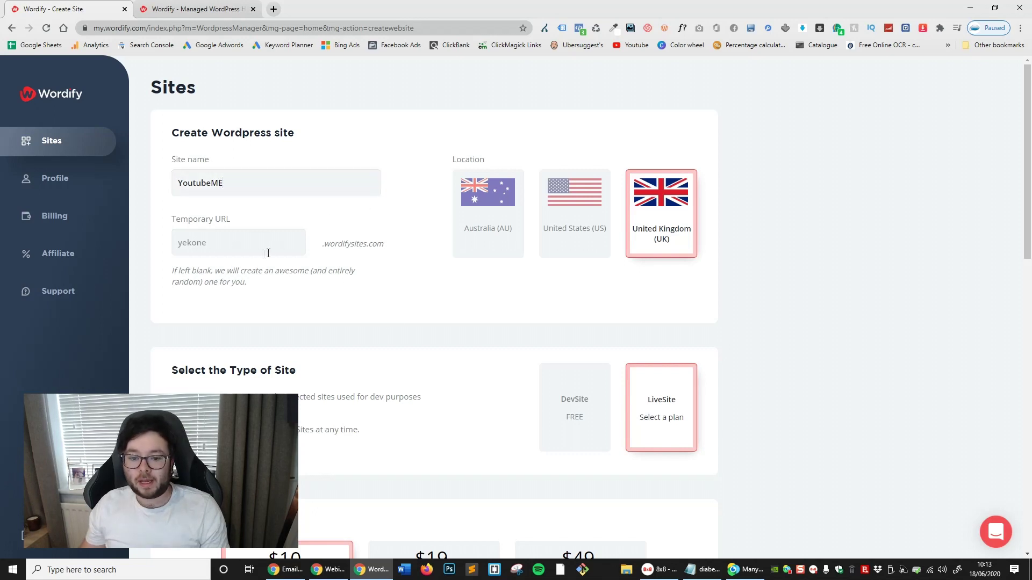
# Enter youtubeme as the temporary URL and pick the free DevSite site type
pyautogui.click(275, 254)
pyautogui.click(363, 283)
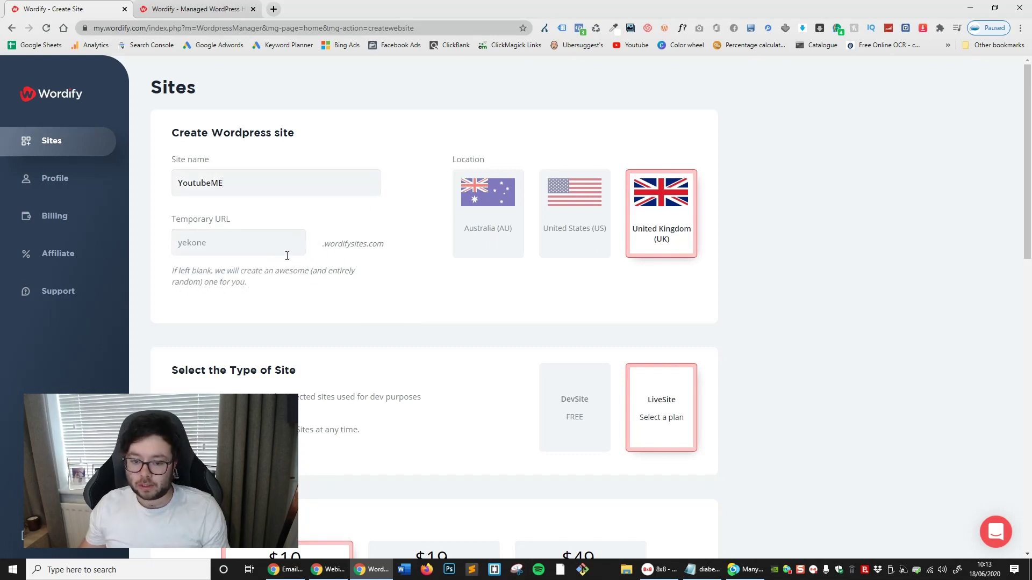
pyautogui.click(287, 256)
pyautogui.write('youtube')
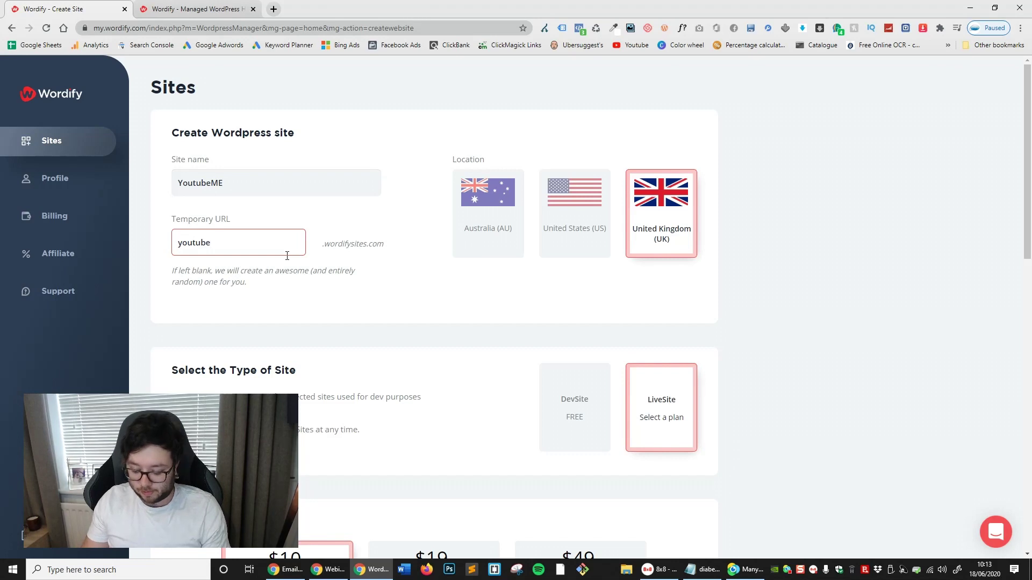
pyautogui.write('me')
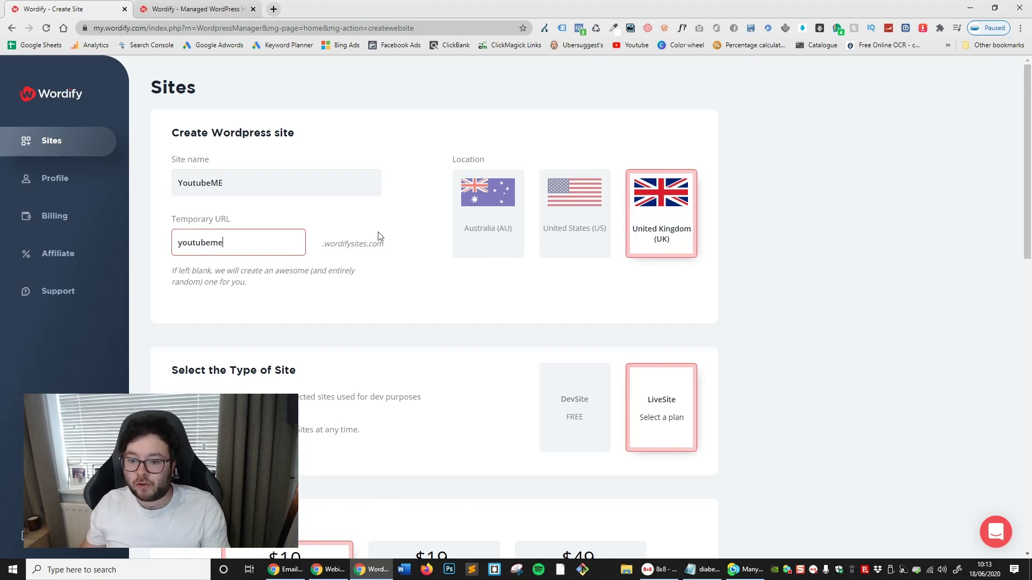
pyautogui.scroll(-1, 379, 235)
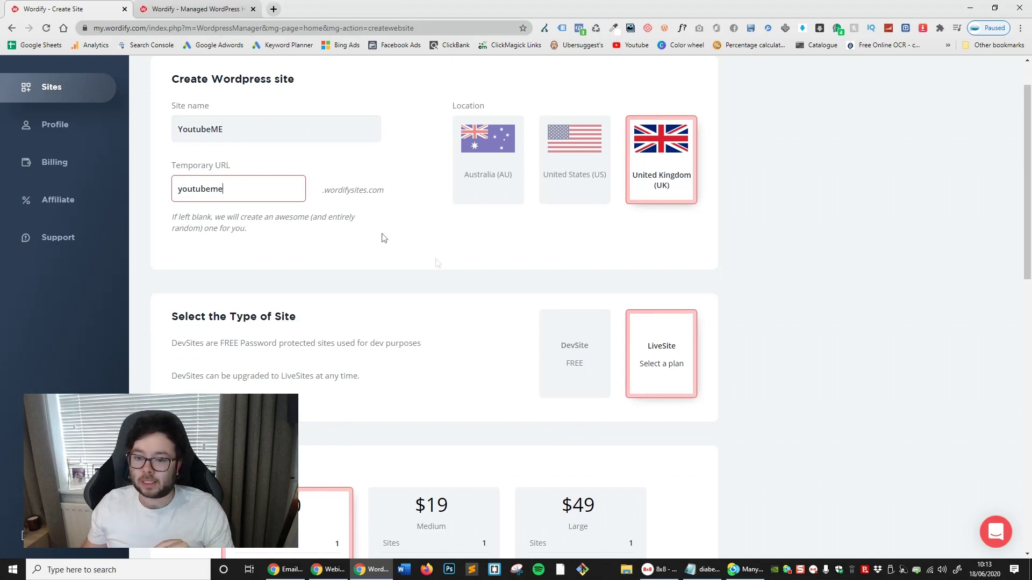
pyautogui.scroll(-1, 451, 269)
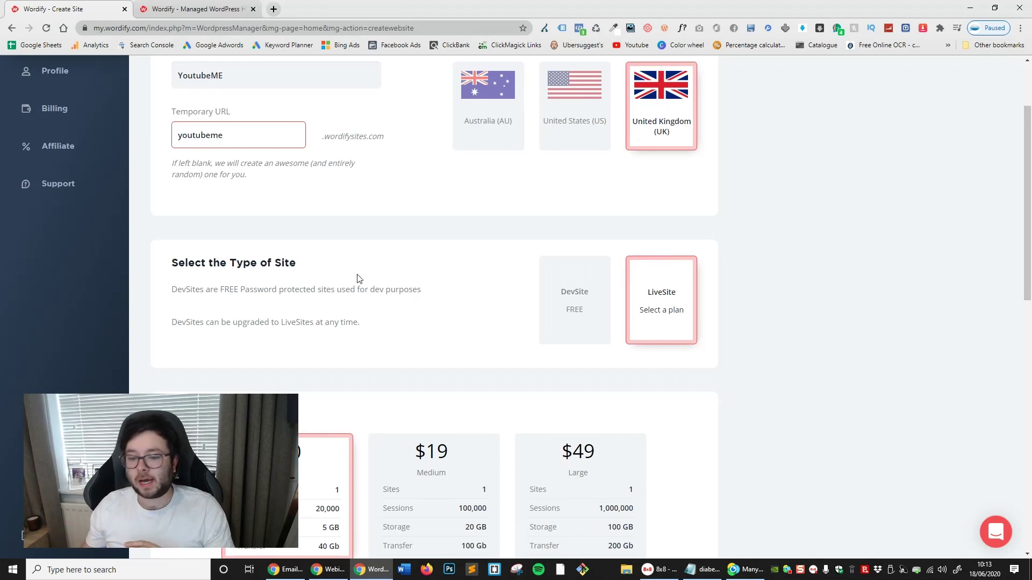
pyautogui.scroll(-2, 444, 258)
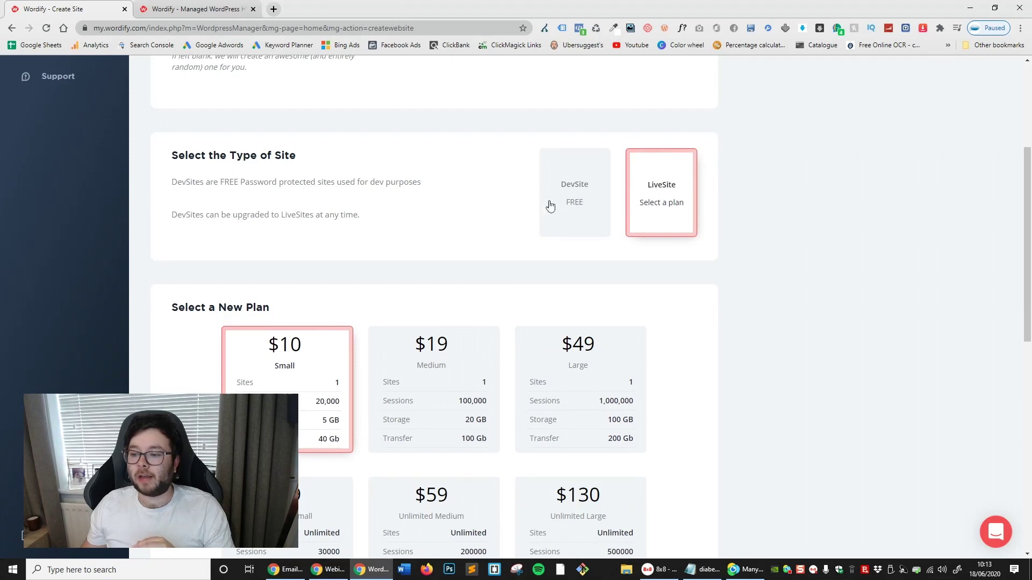
pyautogui.click(574, 202)
pyautogui.click(640, 408)
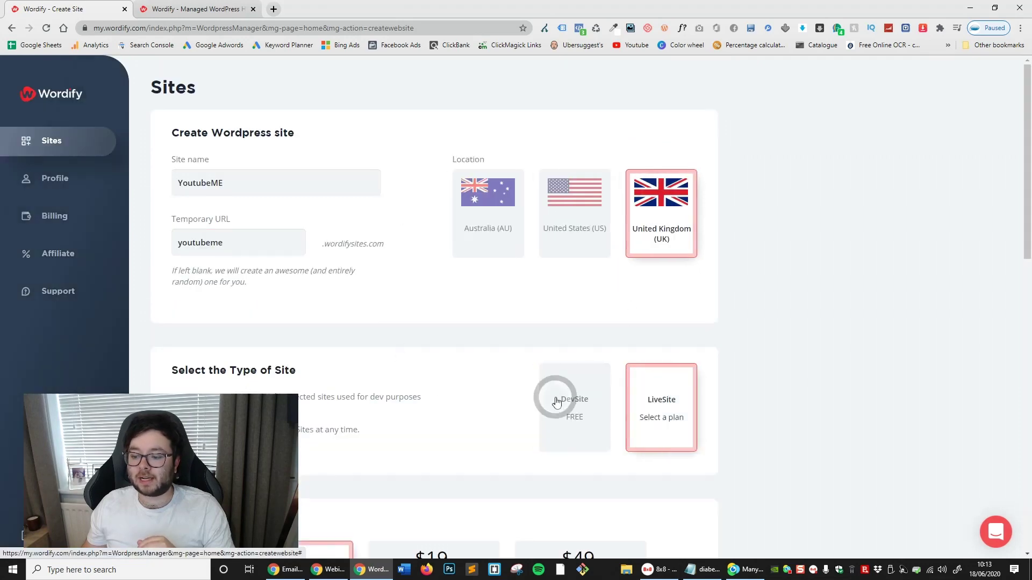
pyautogui.scroll(-4, 548, 346)
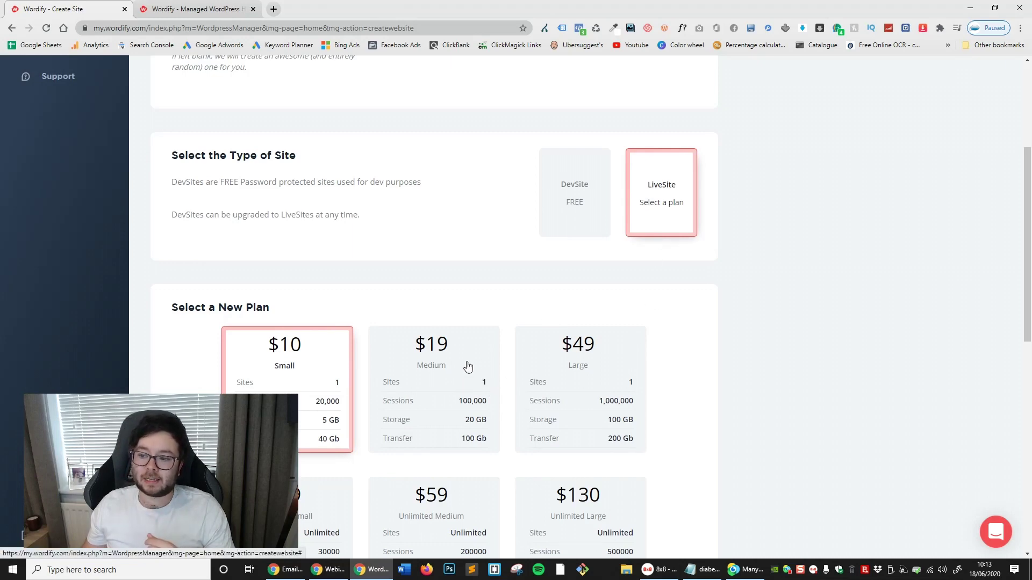
pyautogui.scroll(-2, 467, 366)
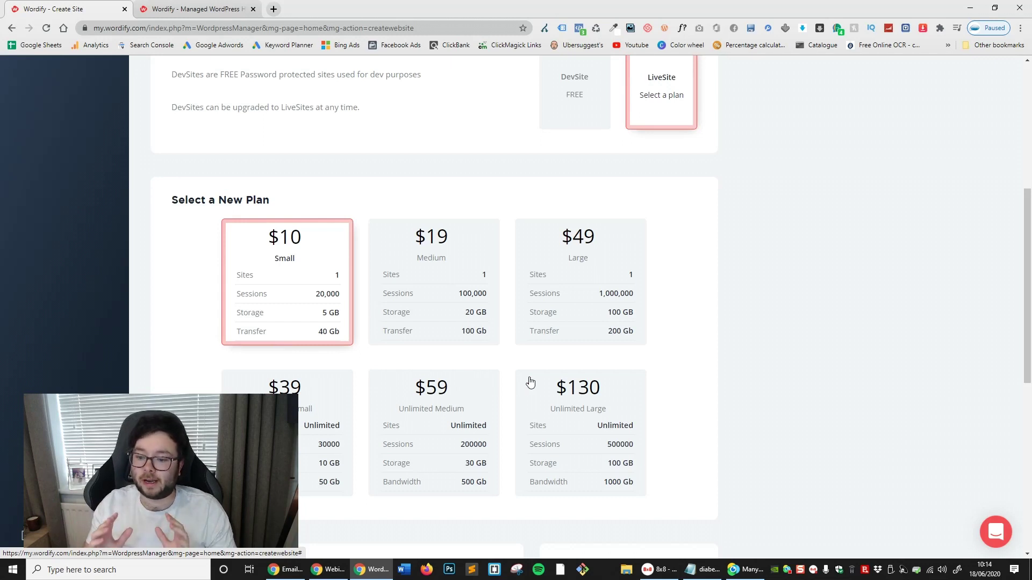
pyautogui.scroll(3, 621, 323)
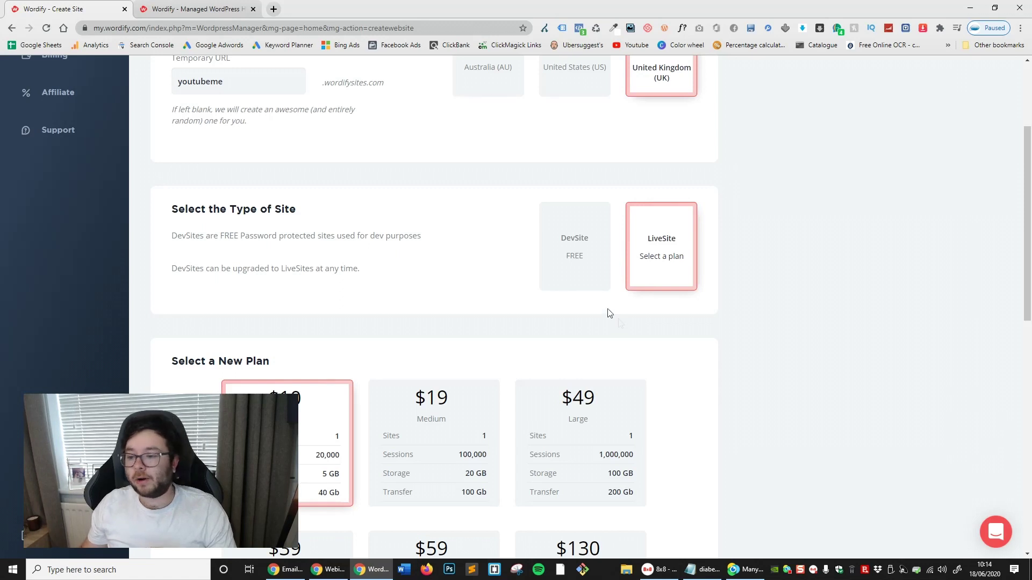
# Add YoutubeME as a free DevSite and highlight its installation progress status
pyautogui.click(593, 273)
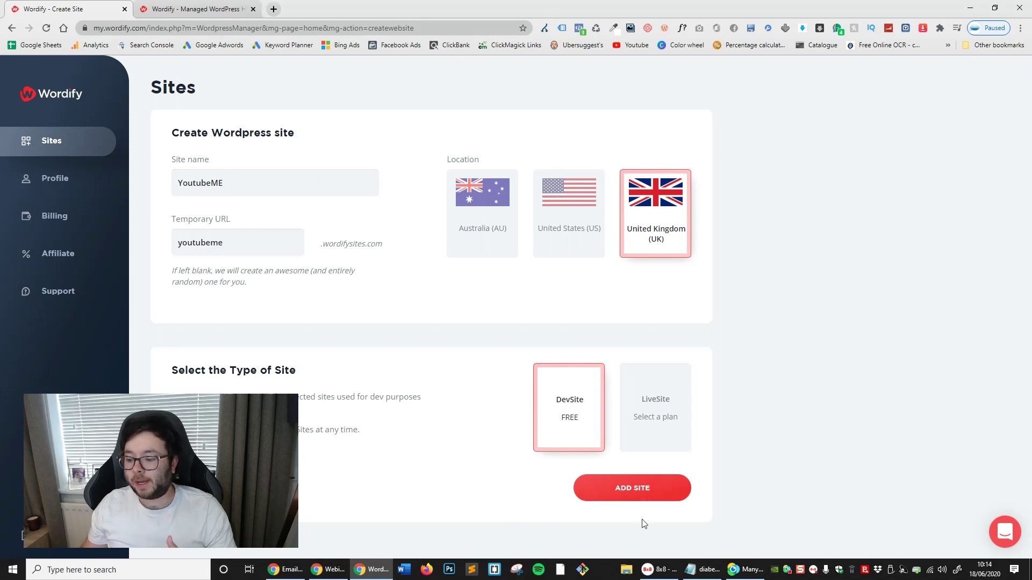
pyautogui.click(639, 490)
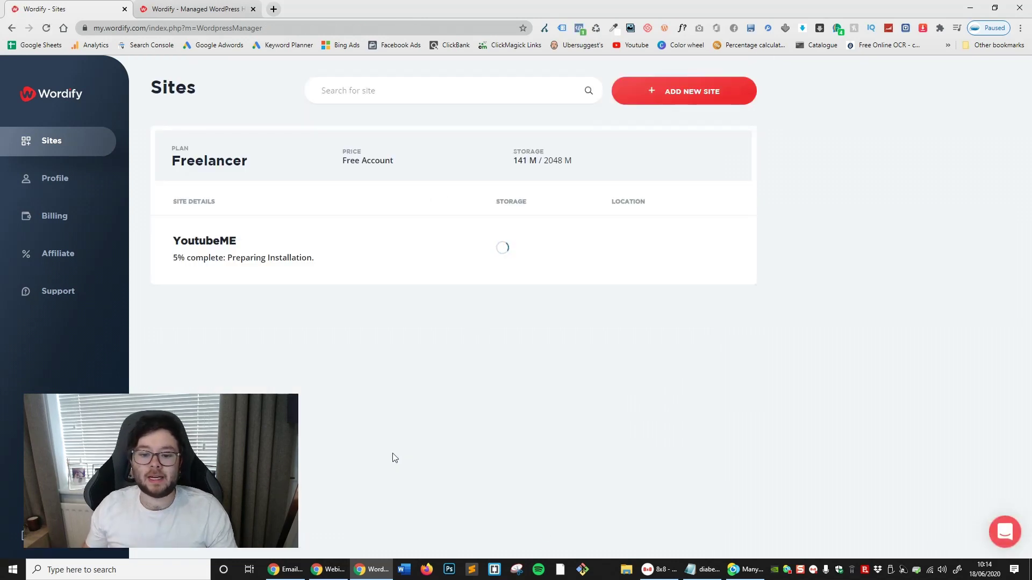
pyautogui.moveTo(158, 259); pyautogui.dragTo(223, 260)
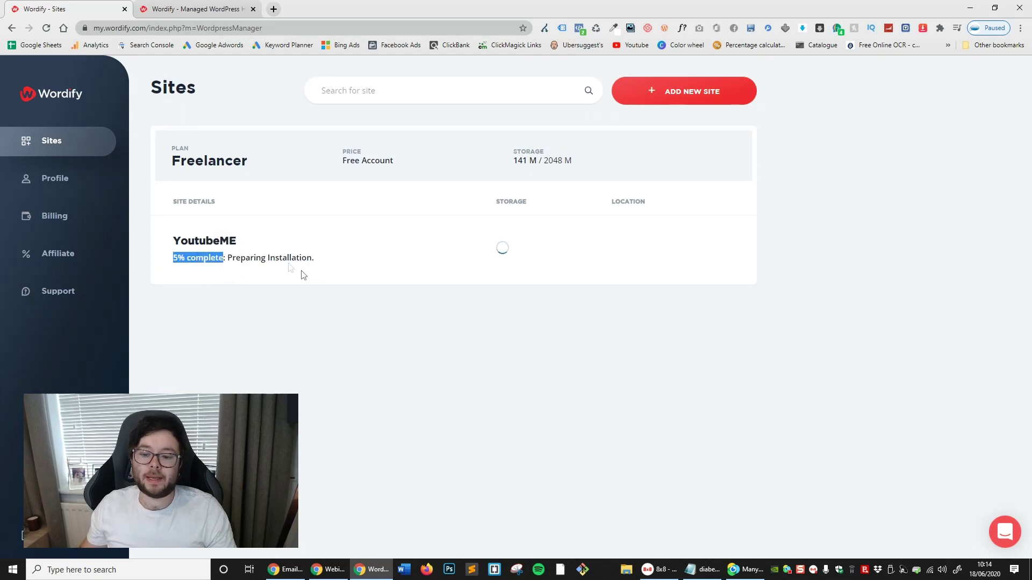
pyautogui.doubleClick(290, 264)
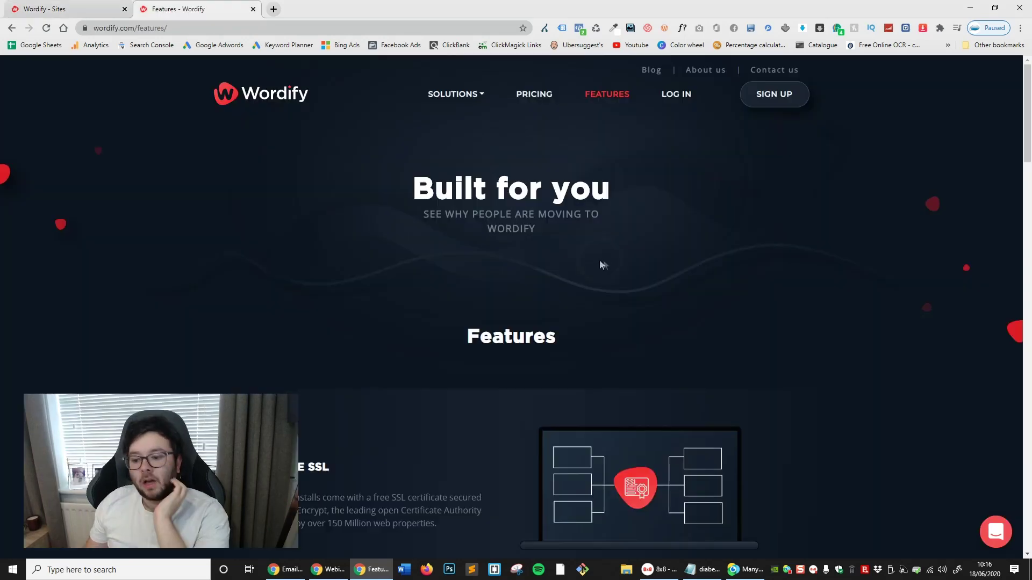
pyautogui.scroll(-2, 601, 265)
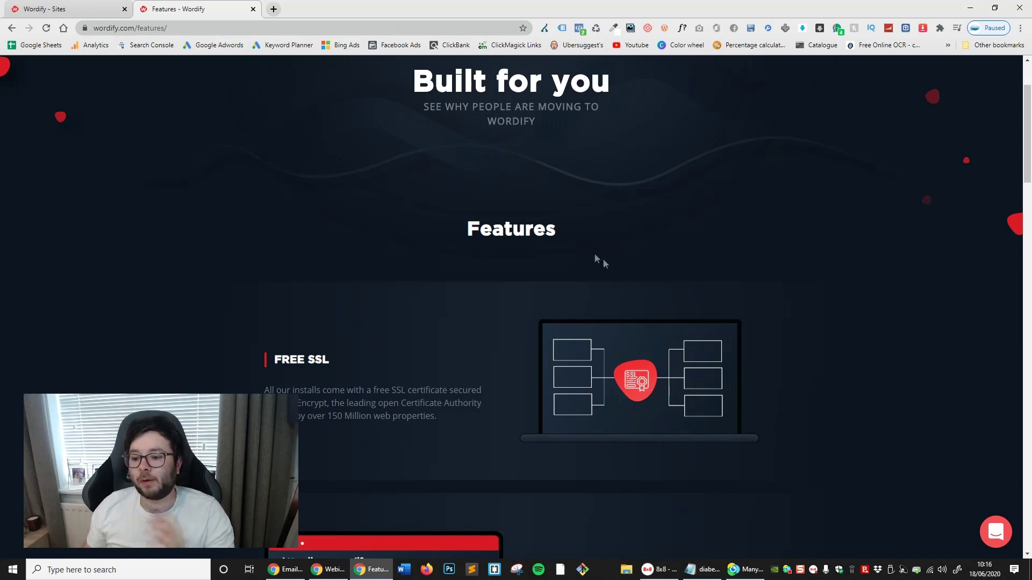
# Read through the Wordify Features page, then return to the Sites dashboard tab
pyautogui.scroll(-4, 607, 245)
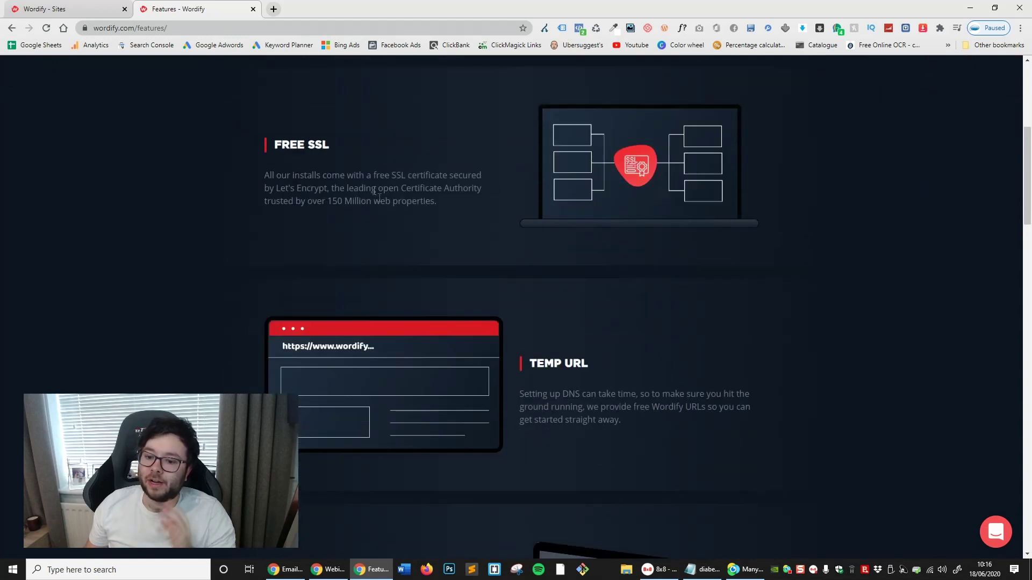
pyautogui.scroll(-2, 377, 178)
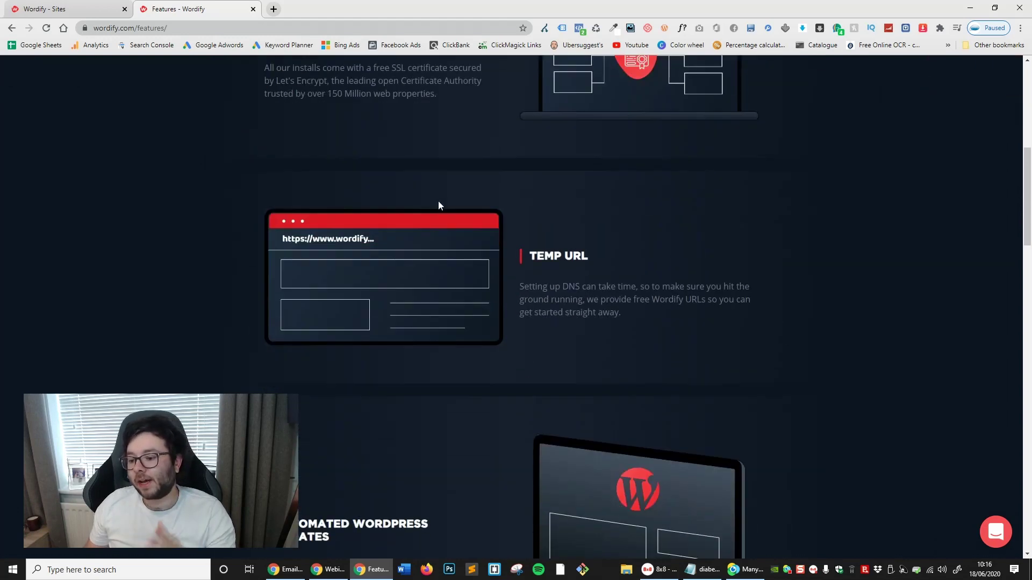
pyautogui.scroll(-1, 598, 253)
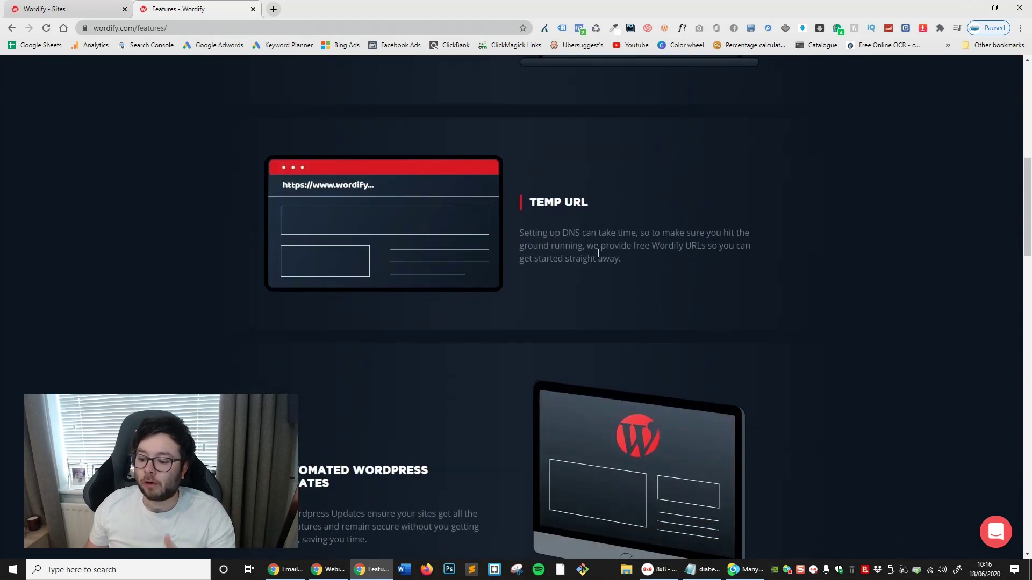
pyautogui.scroll(-1, 598, 253)
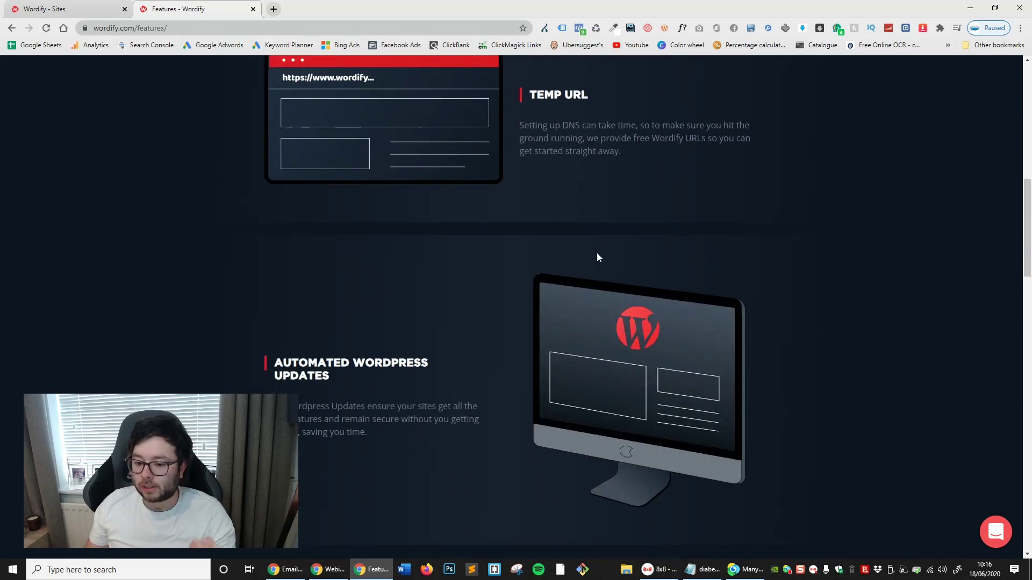
pyautogui.scroll(-2, 568, 353)
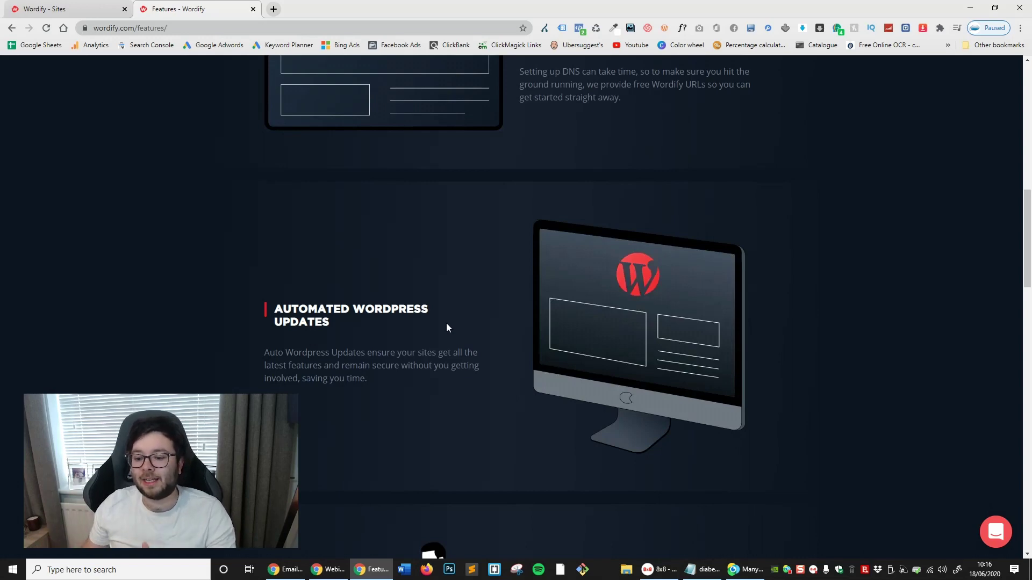
pyautogui.scroll(-5, 446, 324)
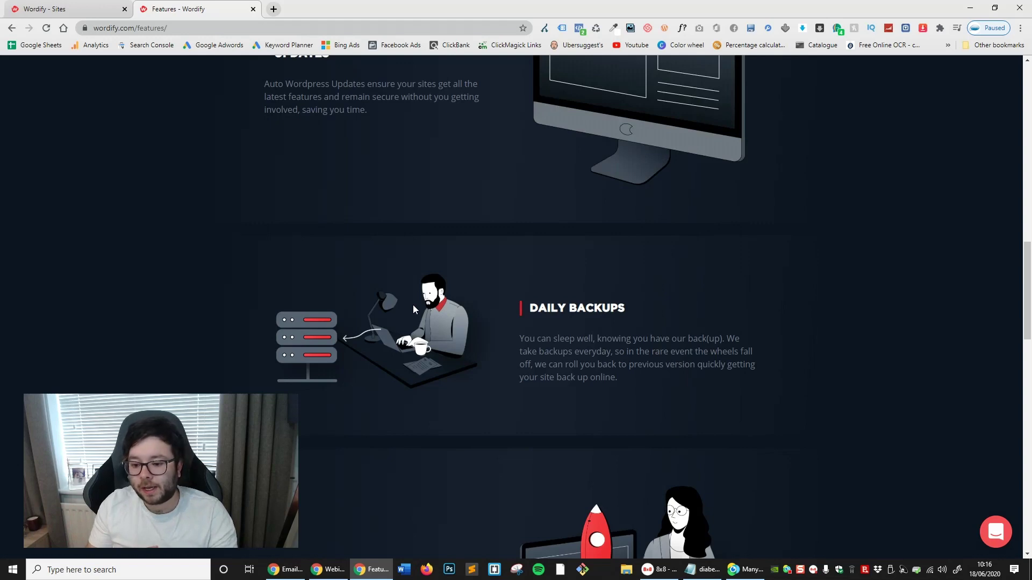
pyautogui.scroll(-2, 418, 301)
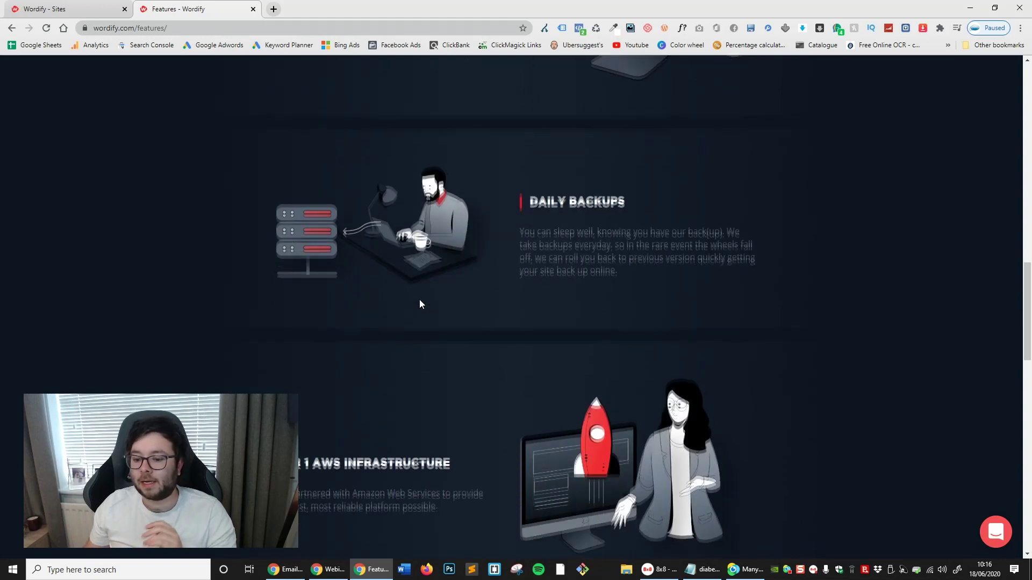
pyautogui.scroll(-2, 420, 304)
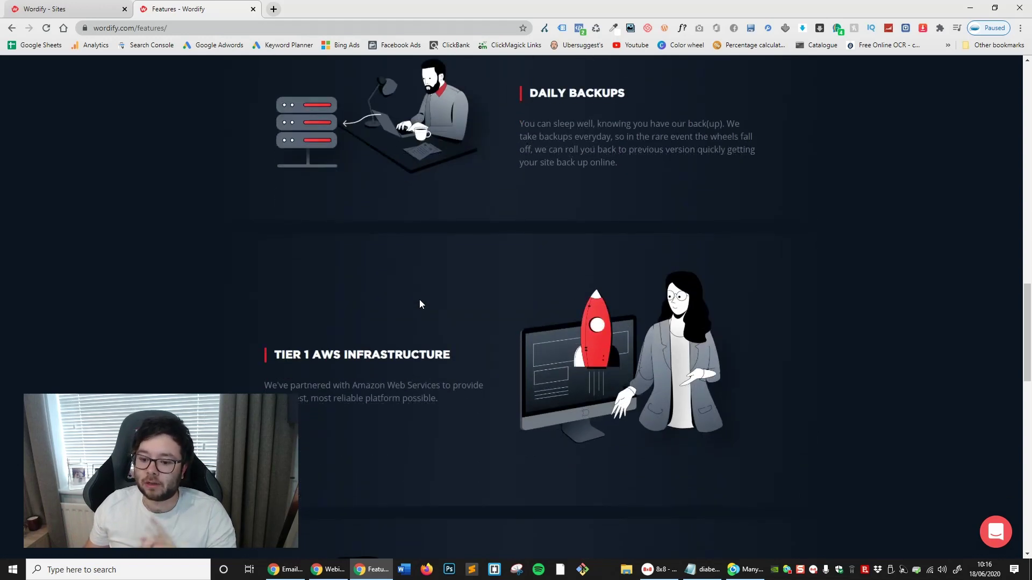
pyautogui.scroll(-3, 420, 304)
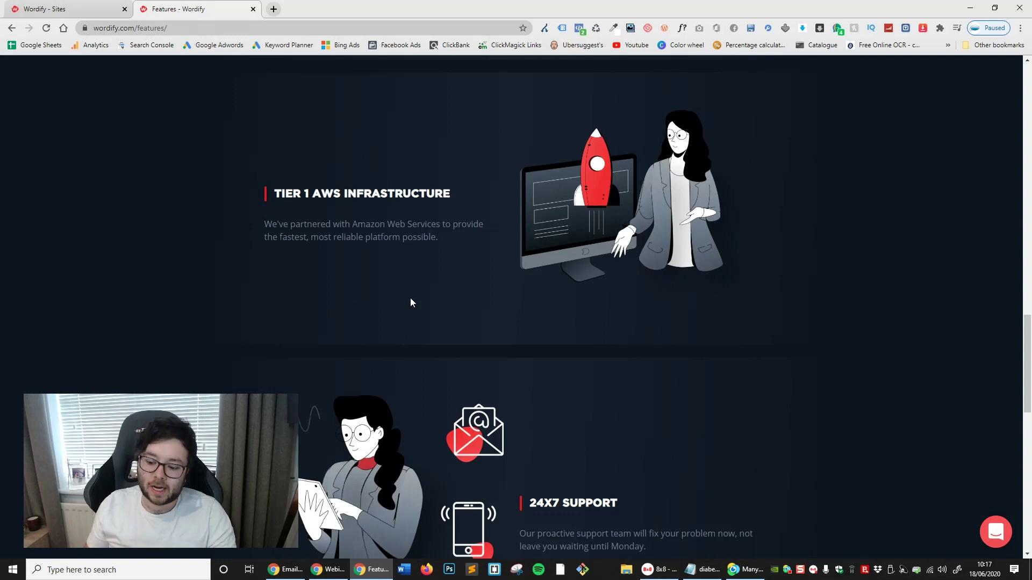
pyautogui.scroll(-5, 457, 290)
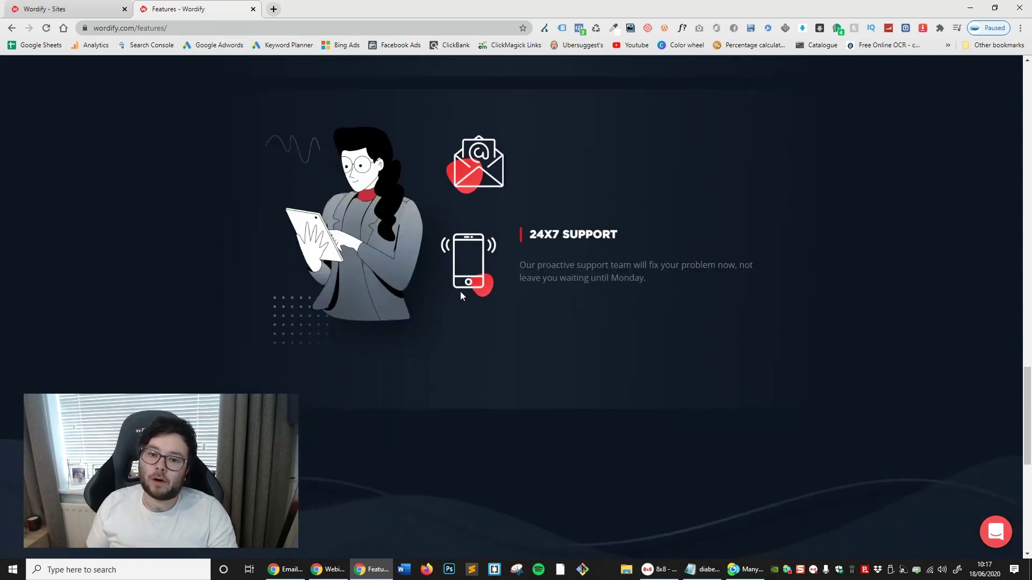
pyautogui.scroll(-2, 420, 273)
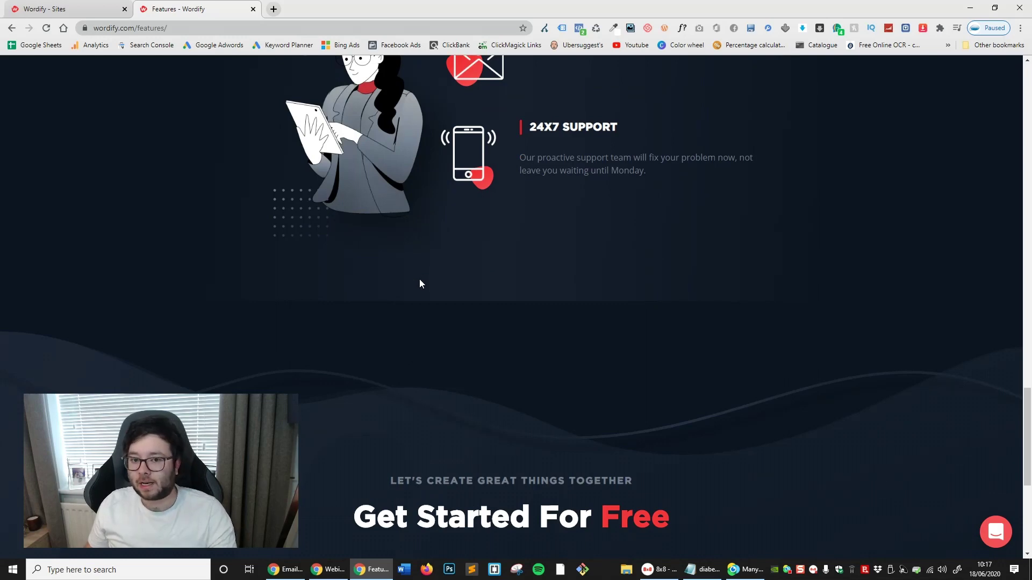
pyautogui.scroll(1, 420, 284)
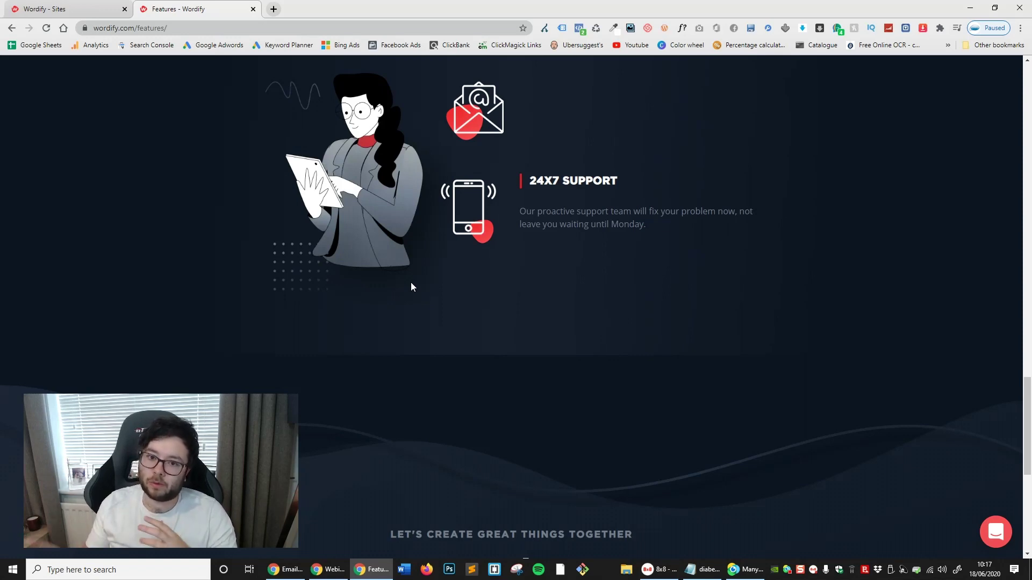
pyautogui.hotkey('ctrl', 'shift', 'Tab')
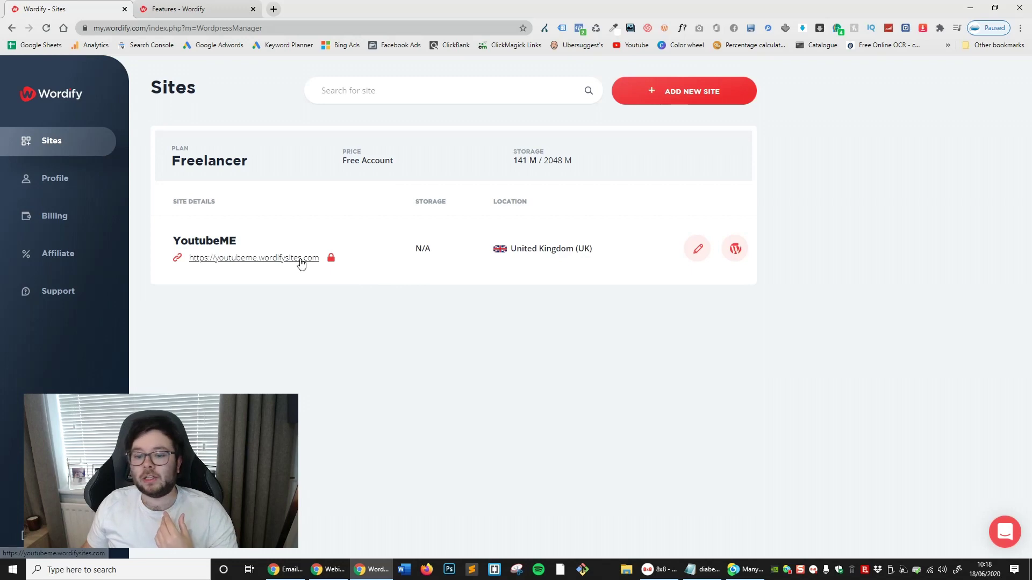
# Open youtubeme.wordifysites.com in a new tab and close the Features page
pyautogui.rightClick(301, 262)
pyautogui.click(328, 267)
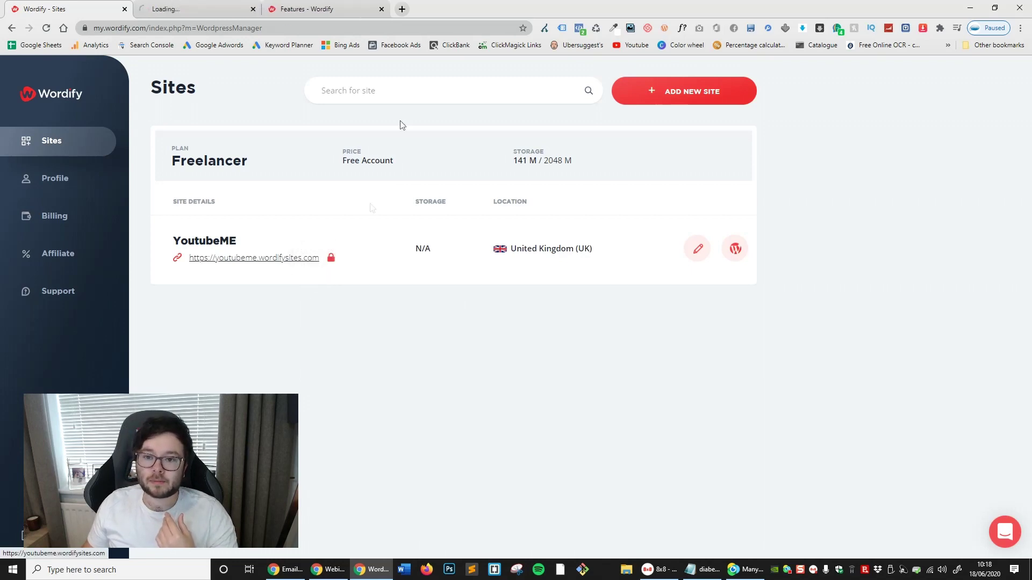
pyautogui.middleClick(299, 12)
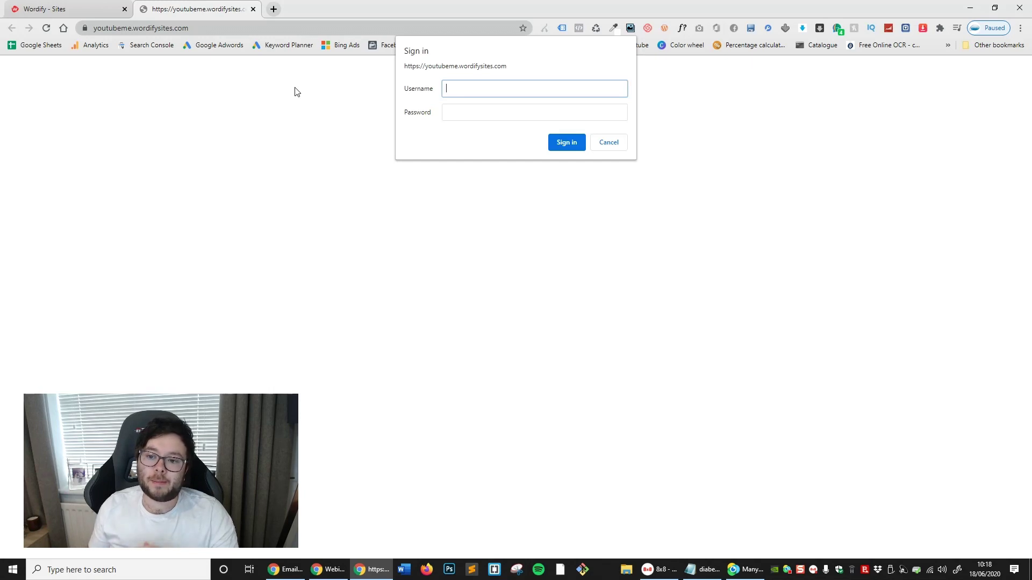
# Close the sign-in tab and view the YoutubeME Overview with WordPress 5.4.2 and auto-update settings
pyautogui.click(252, 9)
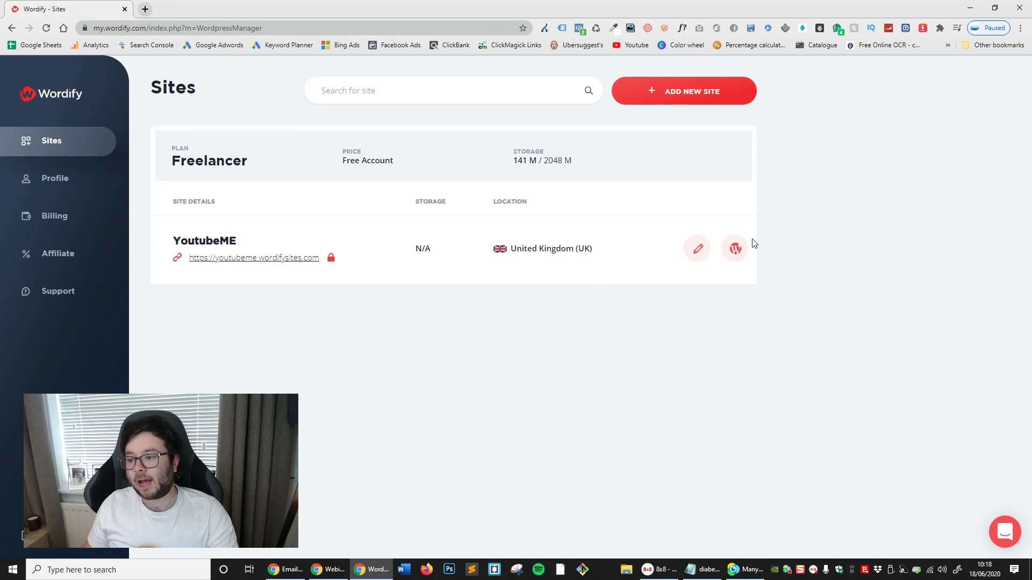
pyautogui.click(702, 254)
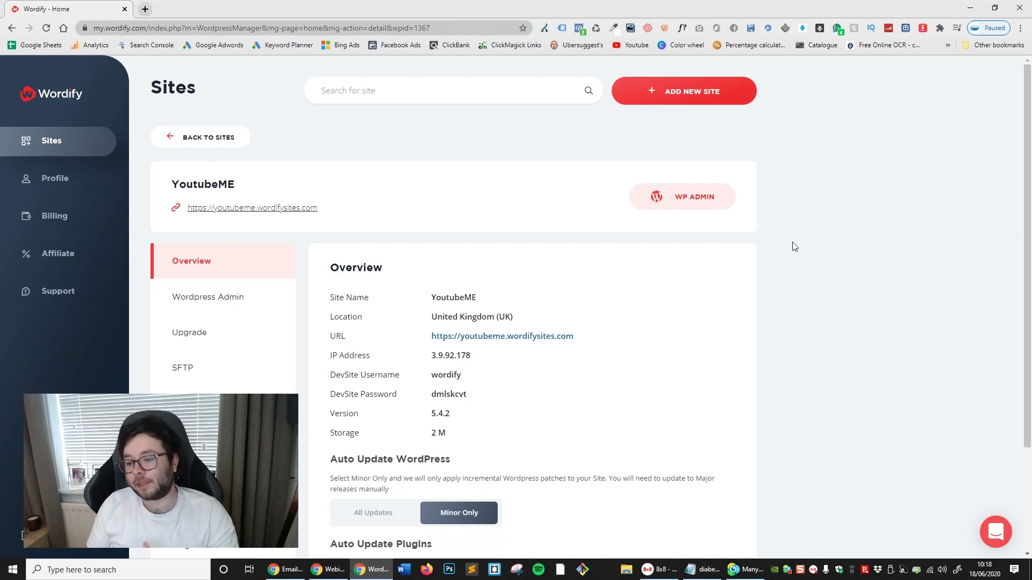
pyautogui.scroll(-2, 762, 251)
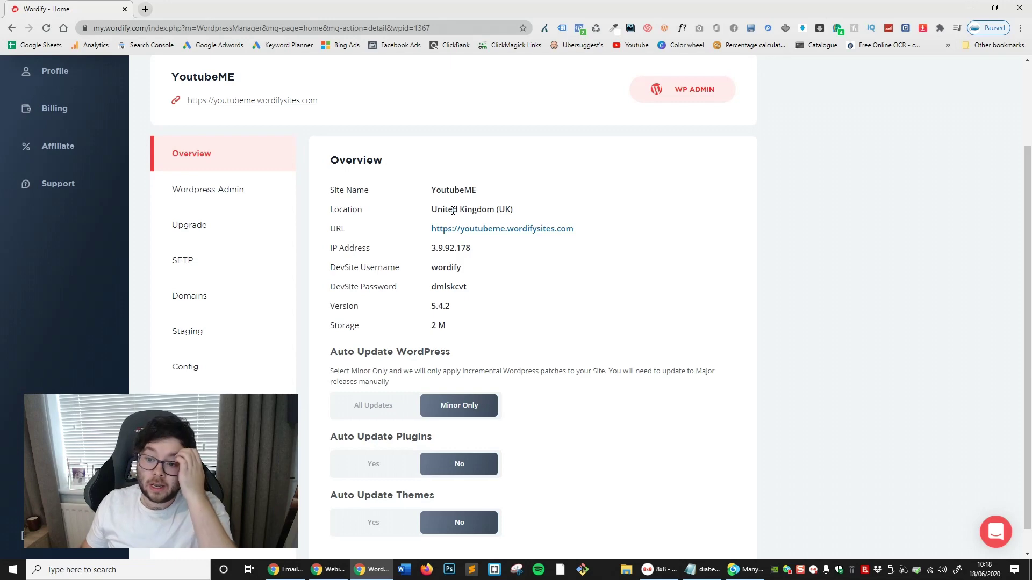
pyautogui.scroll(-1, 470, 247)
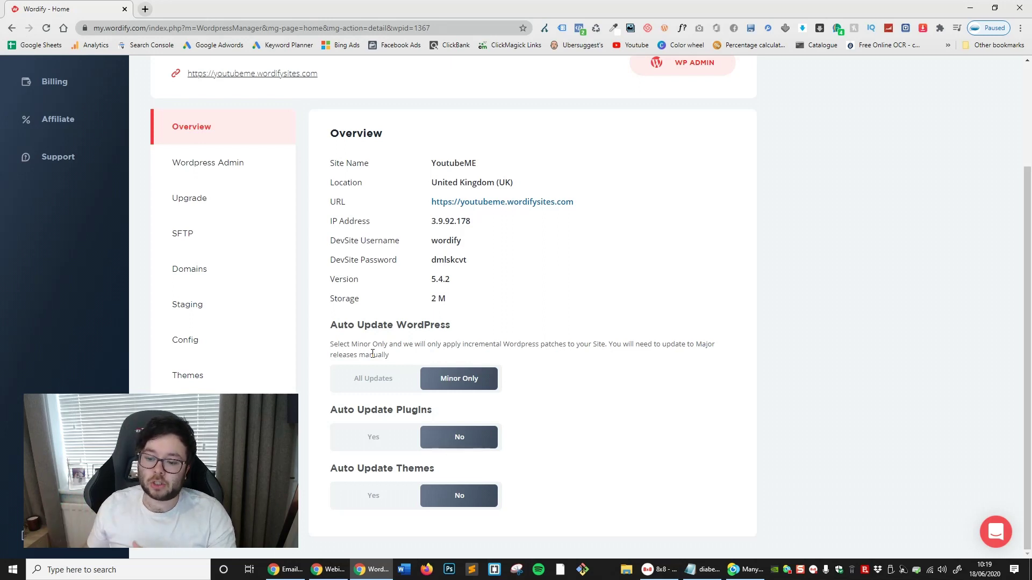
# Set WordPress auto-updates to All Updates with plugin and theme auto-updates on, then request admin access
pyautogui.click(380, 377)
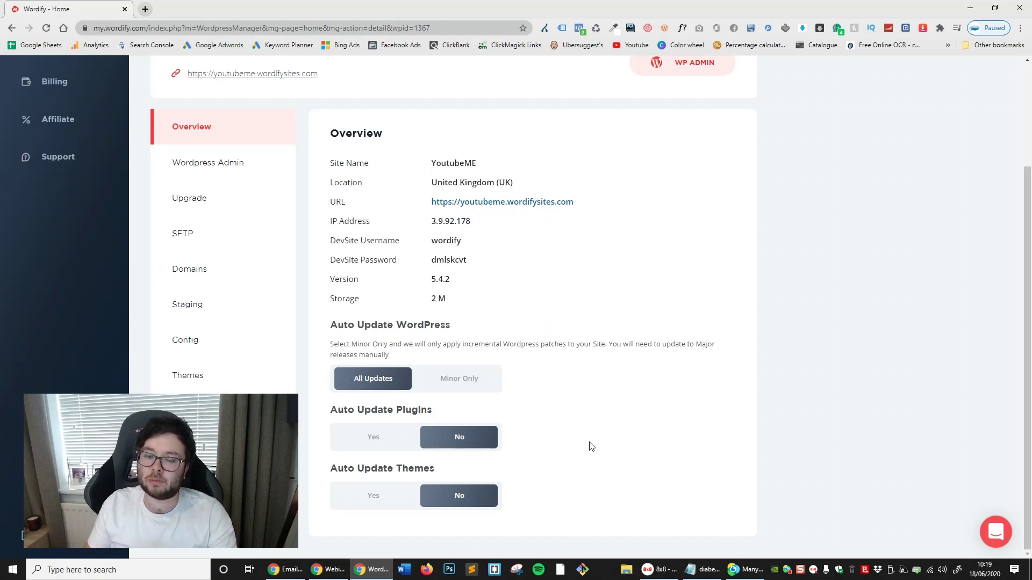
pyautogui.click(384, 446)
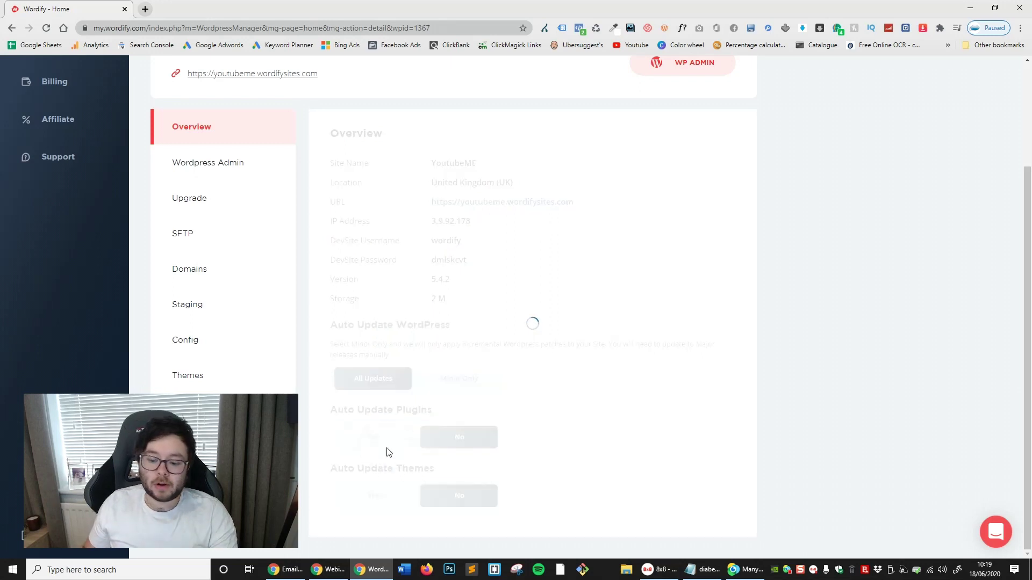
pyautogui.click(374, 497)
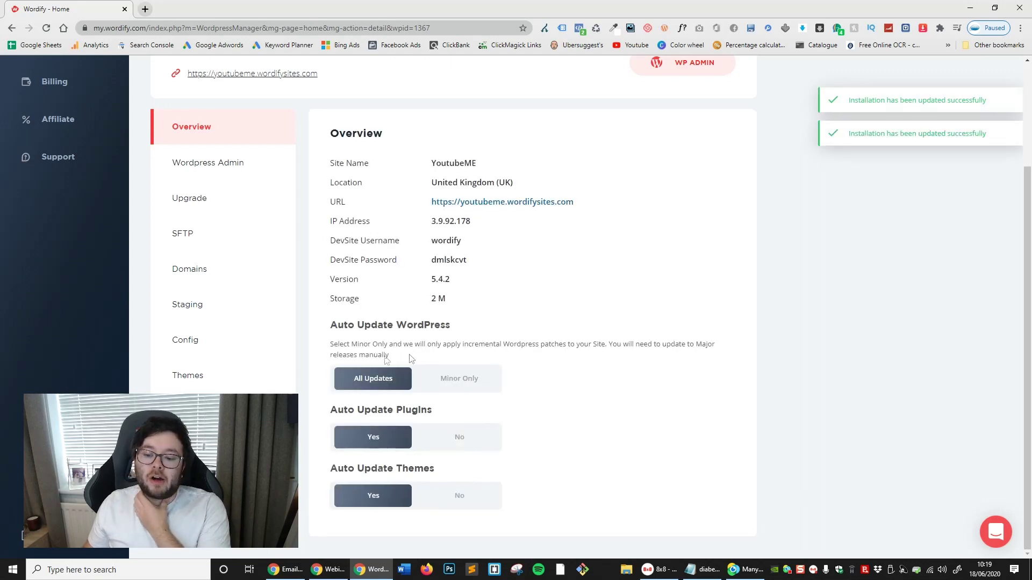
pyautogui.tripleClick(379, 355)
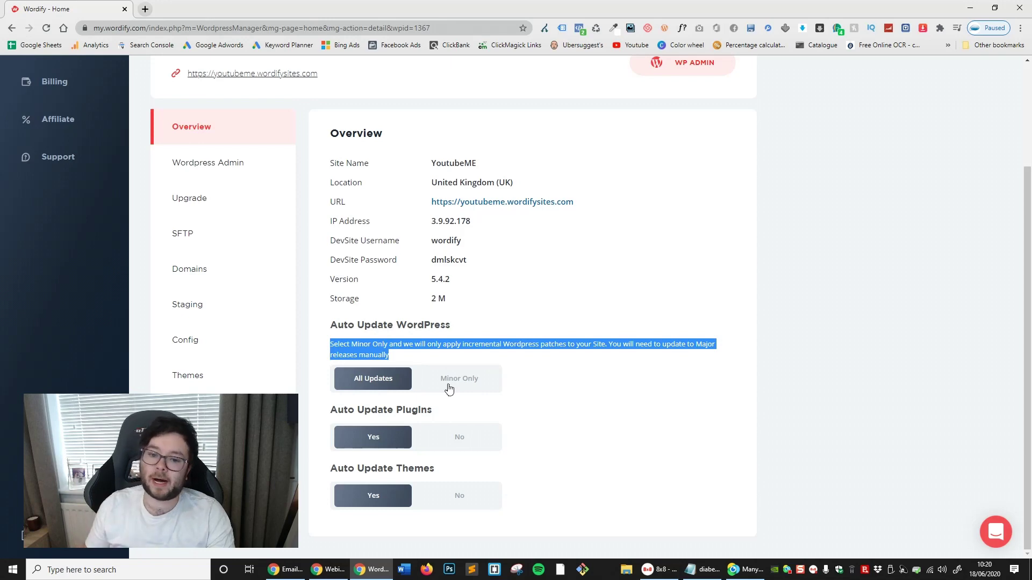
pyautogui.click(882, 380)
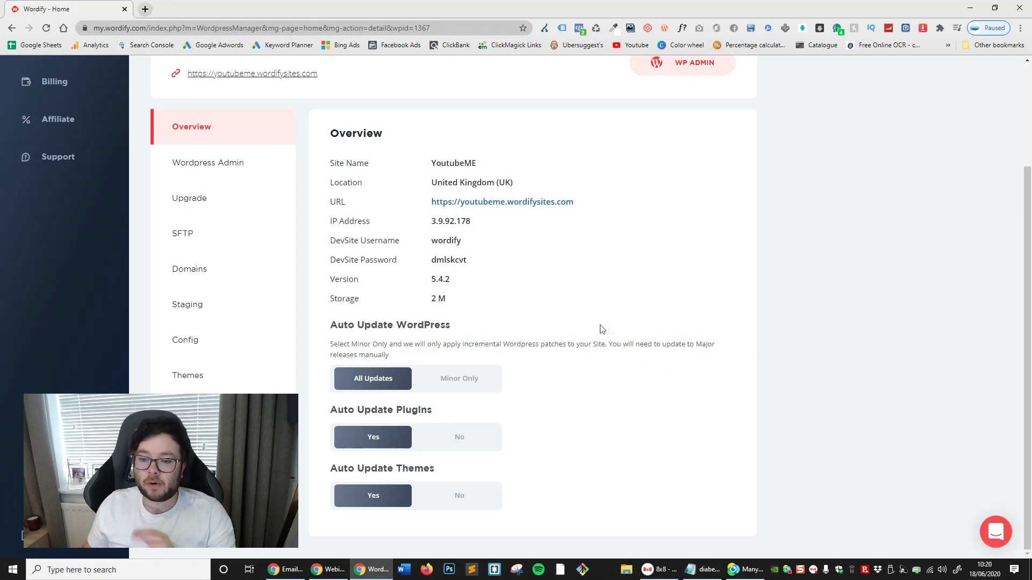
pyautogui.click(200, 164)
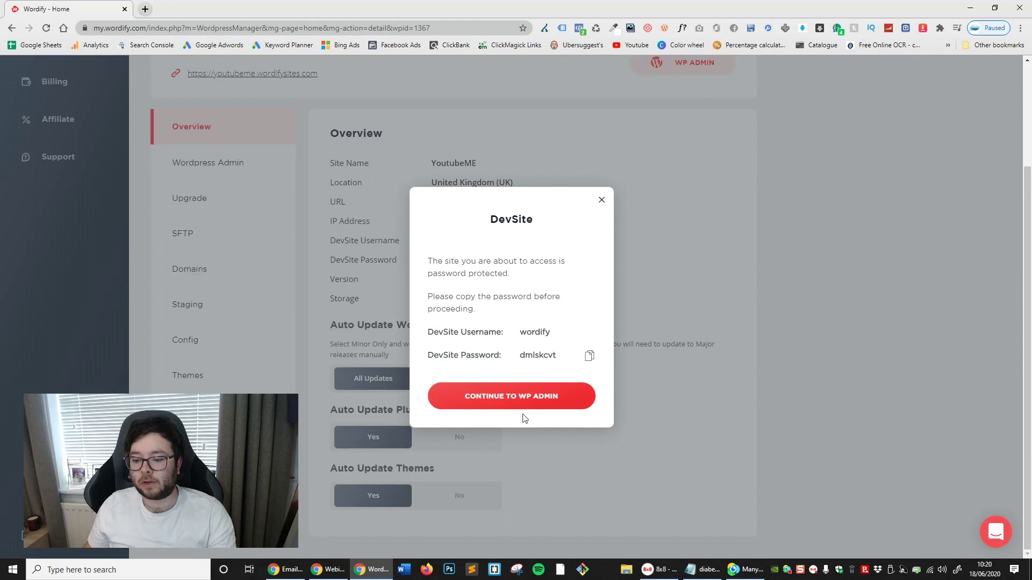
# Sign in to the YoutubeME WordPress admin with the DevSite username and copied password, without saving it
pyautogui.click(529, 400)
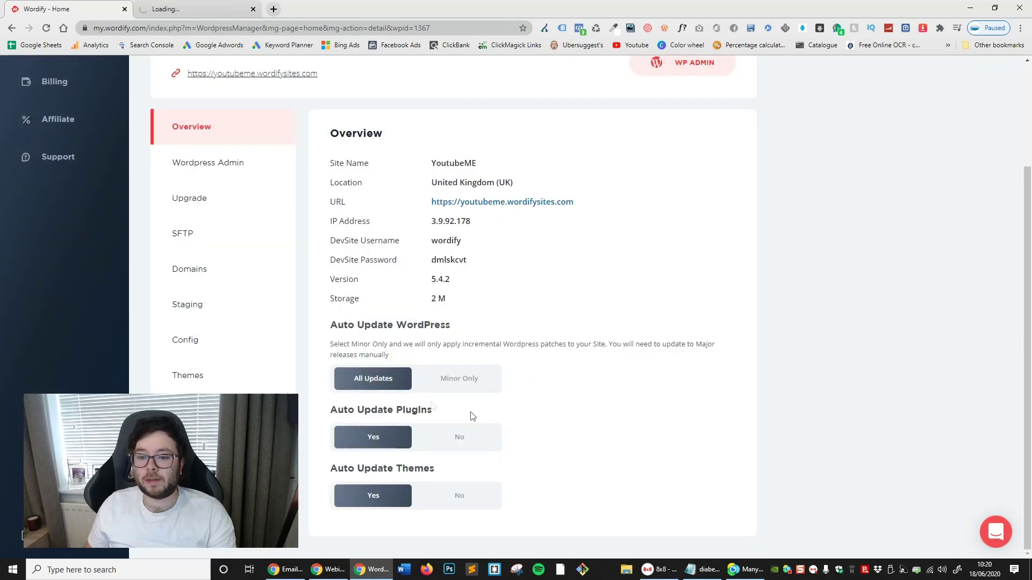
pyautogui.doubleClick(447, 260)
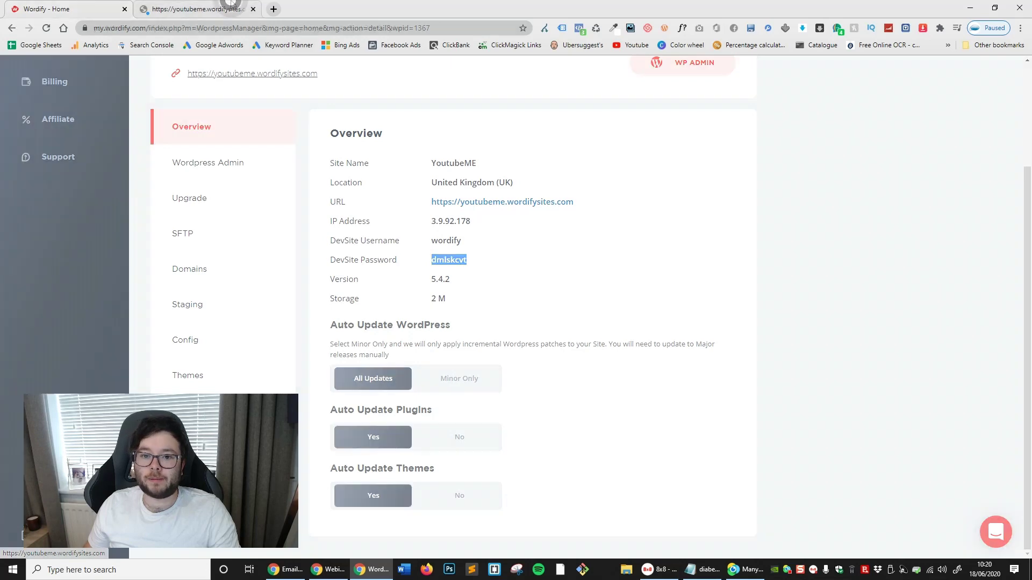
pyautogui.hotkey('ctrl', 'Tab')
pyautogui.write('wordify')
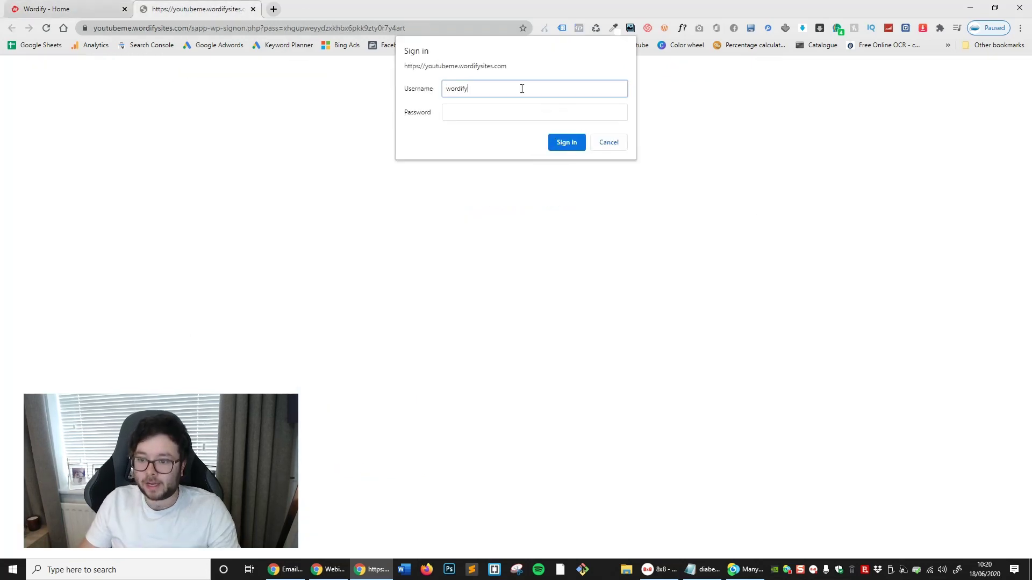
pyautogui.press('Tab')
pyautogui.hotkey('ctrl', 'v')
pyautogui.click(550, 139)
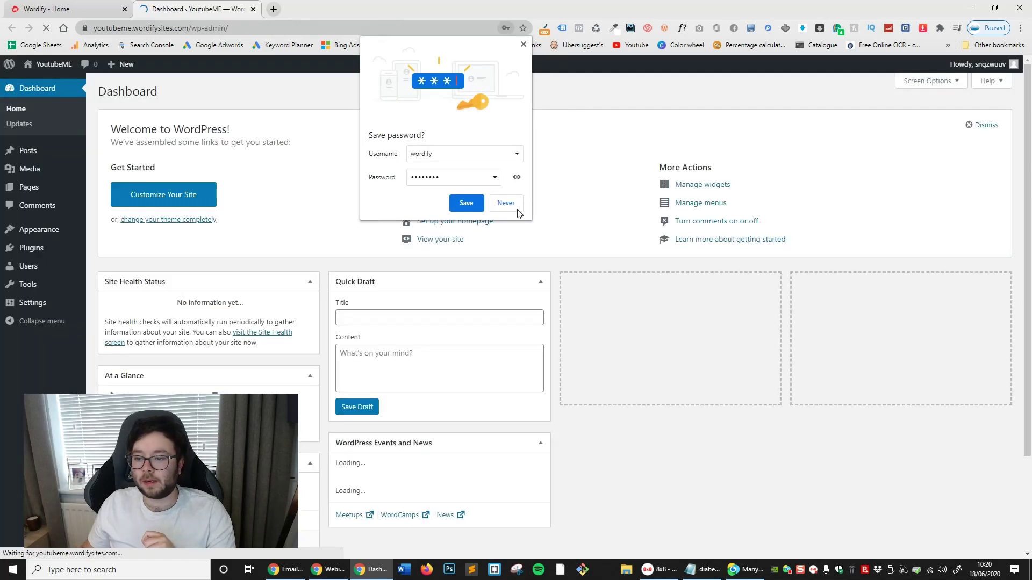
pyautogui.click(513, 204)
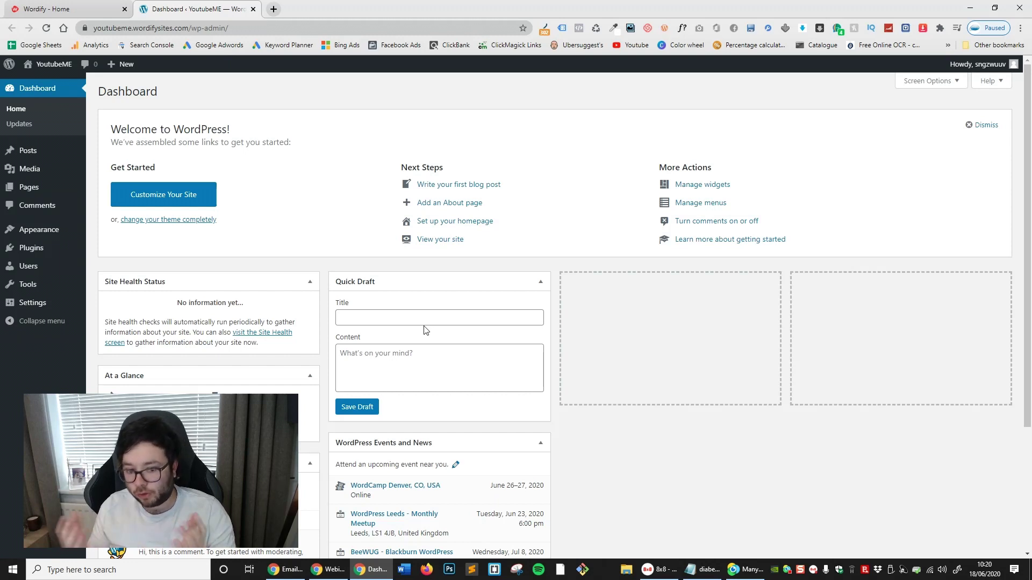
# View the YoutubeME front page with its Hello world! post, then close it and the Dashboard
pyautogui.moveTo(79, 231)
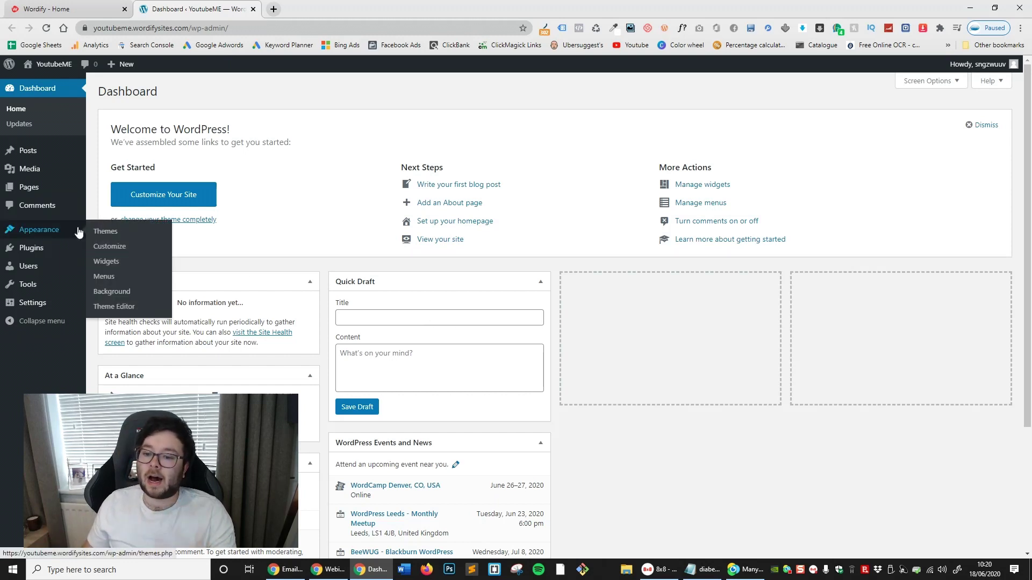
pyautogui.moveTo(51, 67)
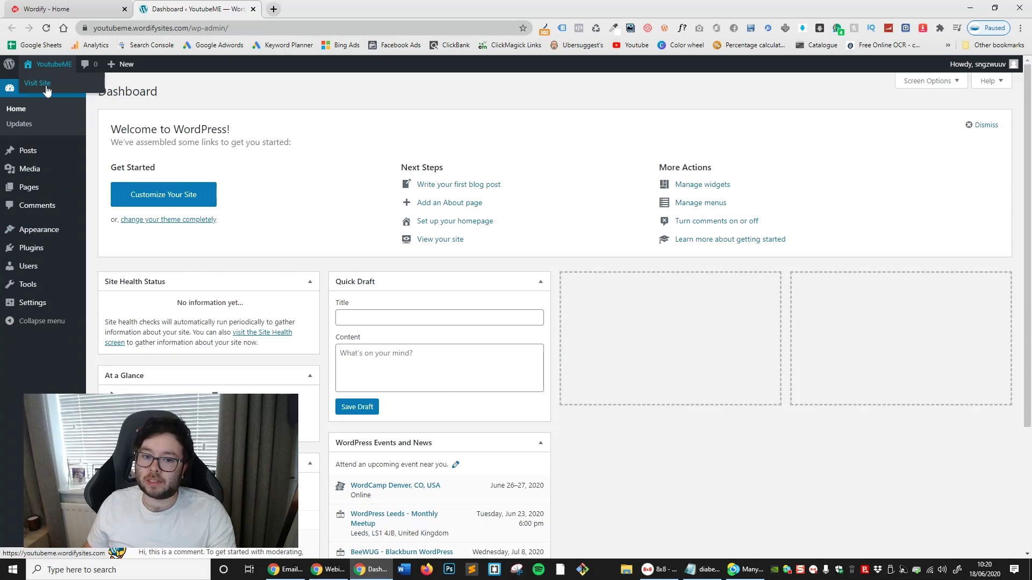
pyautogui.middleClick(47, 86)
pyautogui.click(322, 9)
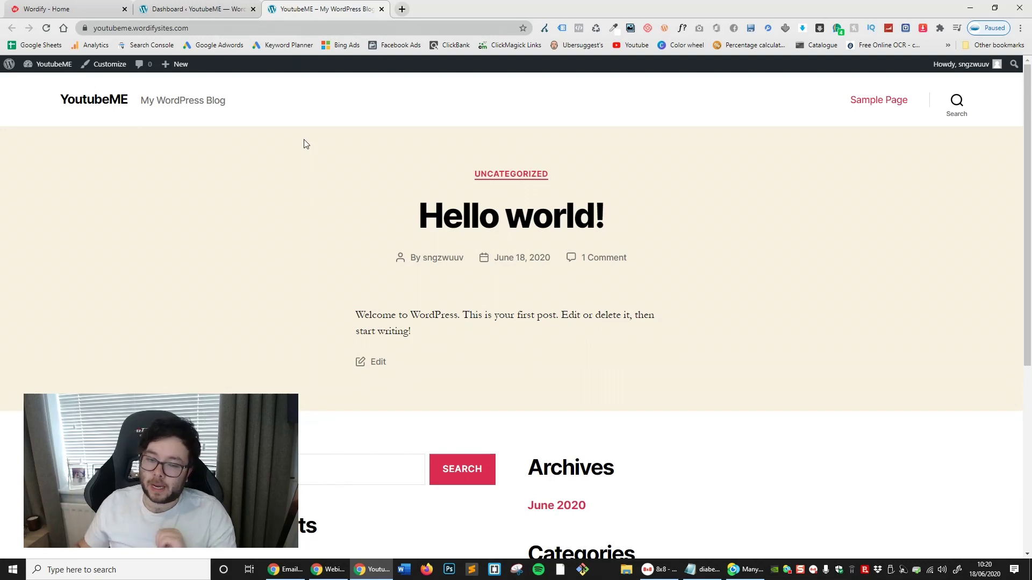
pyautogui.click(253, 10)
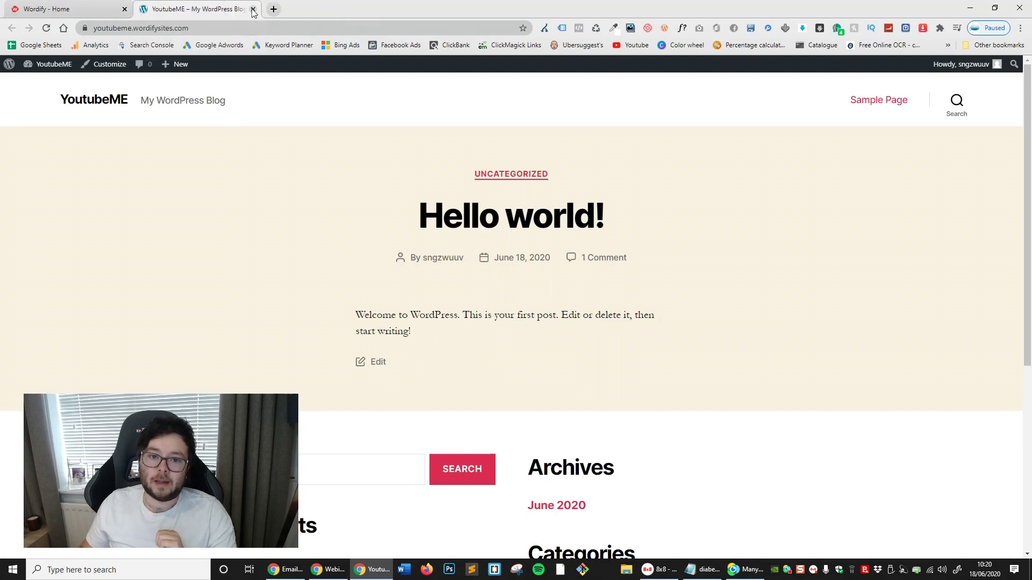
pyautogui.click(252, 10)
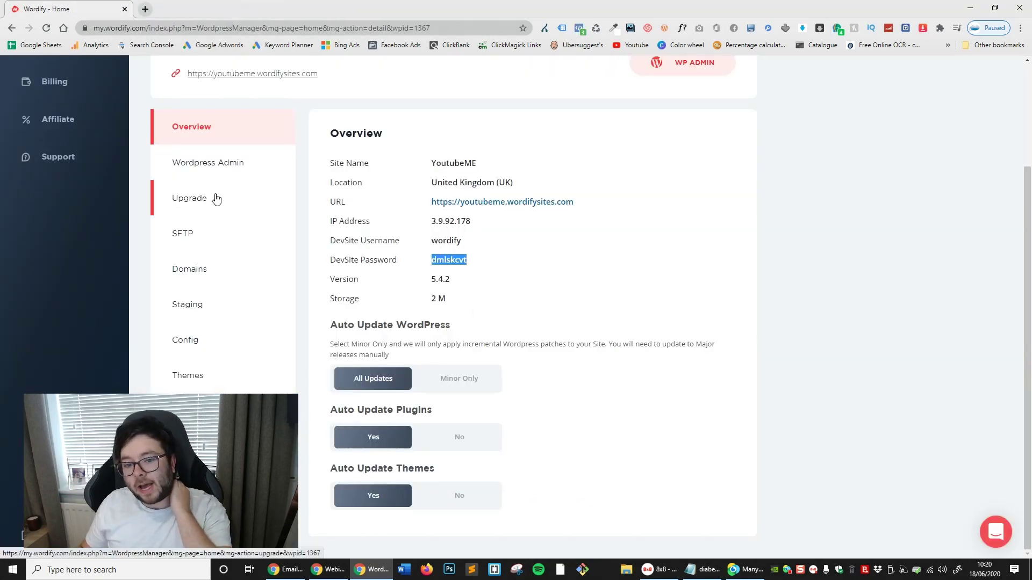
# Show the YoutubeME SFTP details: host 3.9.92.178, port 22, username and password
pyautogui.click(207, 237)
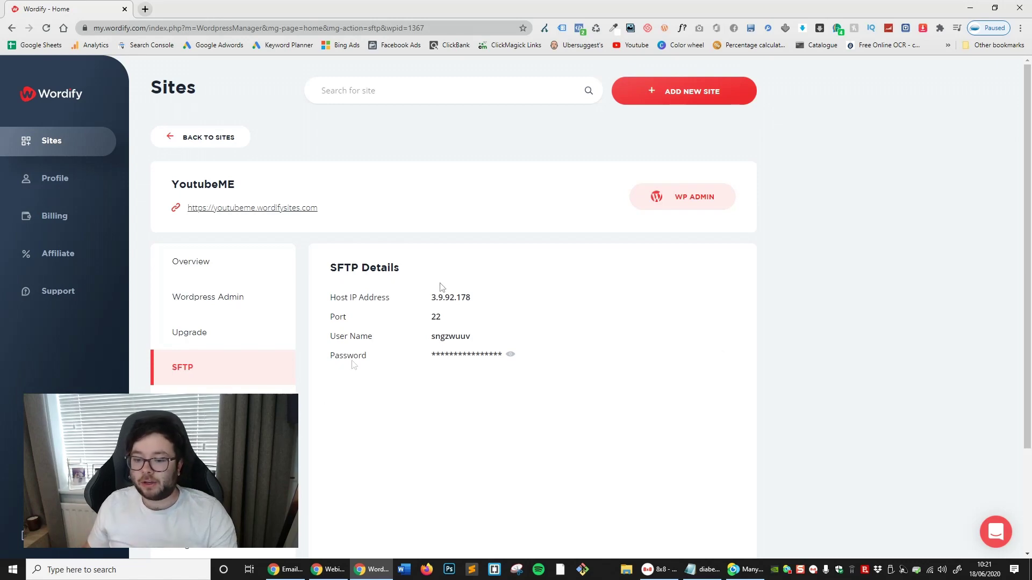
pyautogui.scroll(-1, 484, 376)
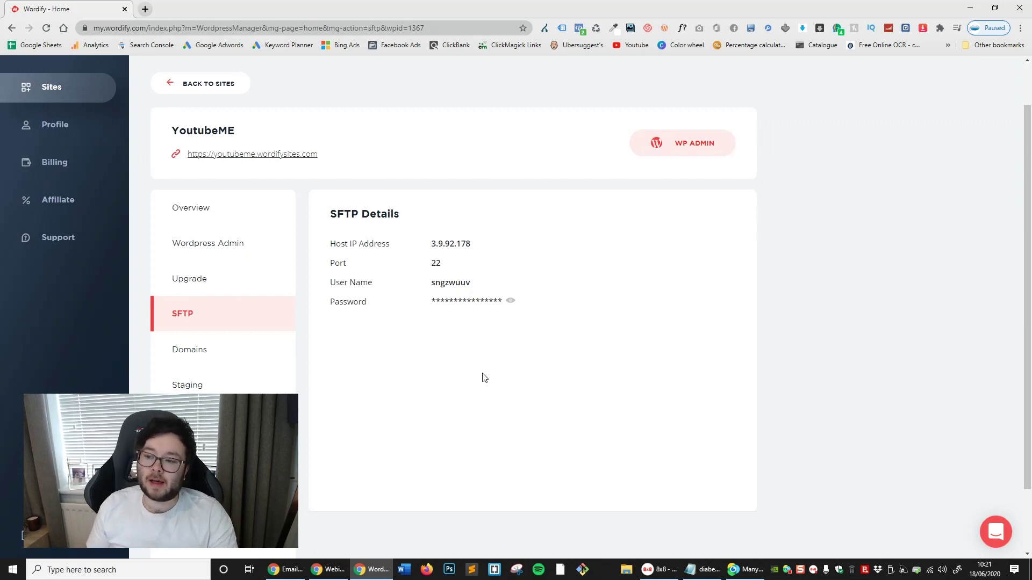
# Try adding a new domain to the site and dismiss the upgrade-required notice
pyautogui.click(231, 352)
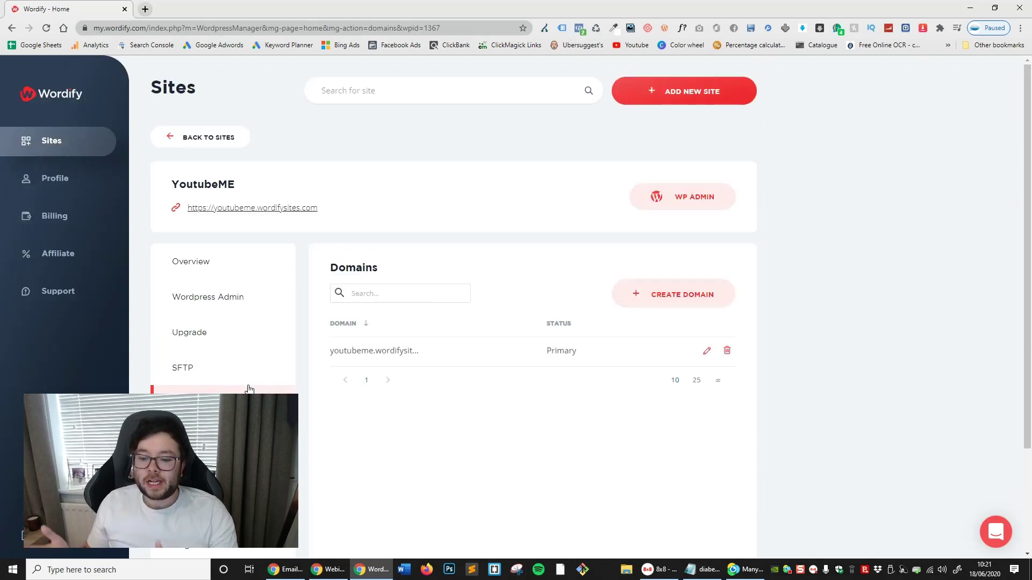
pyautogui.scroll(-2, 615, 403)
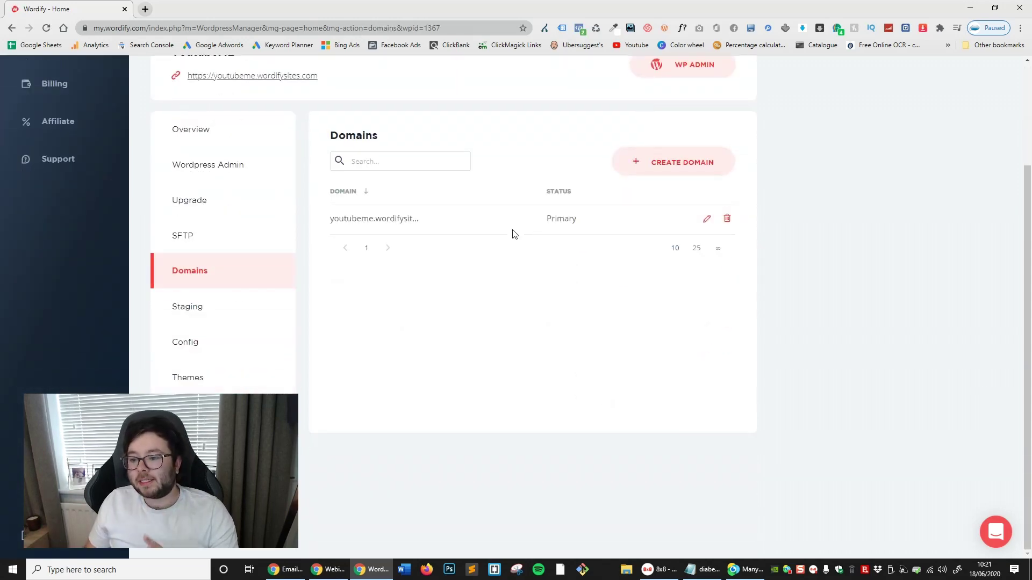
pyautogui.scroll(1, 521, 247)
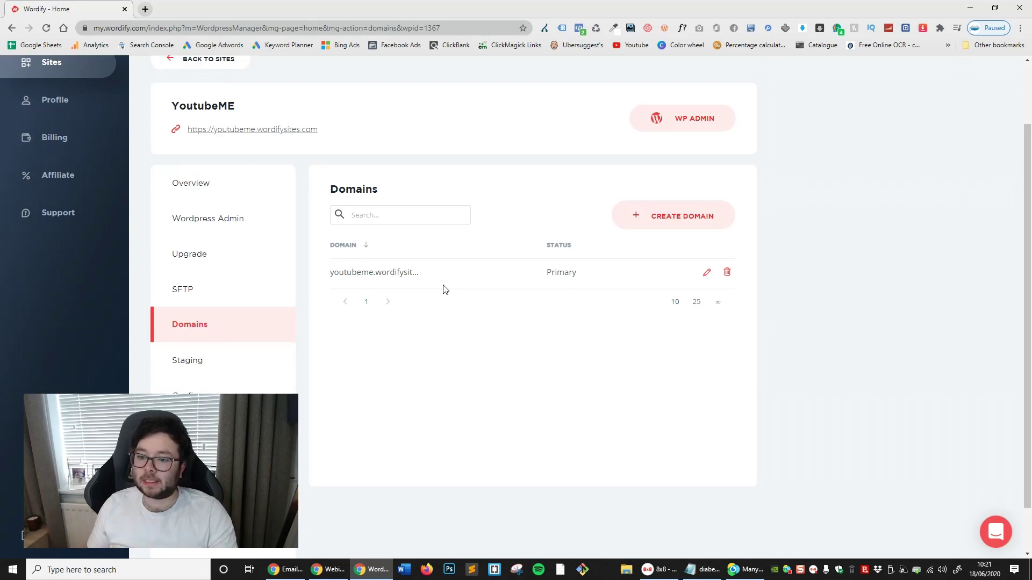
pyautogui.click(648, 220)
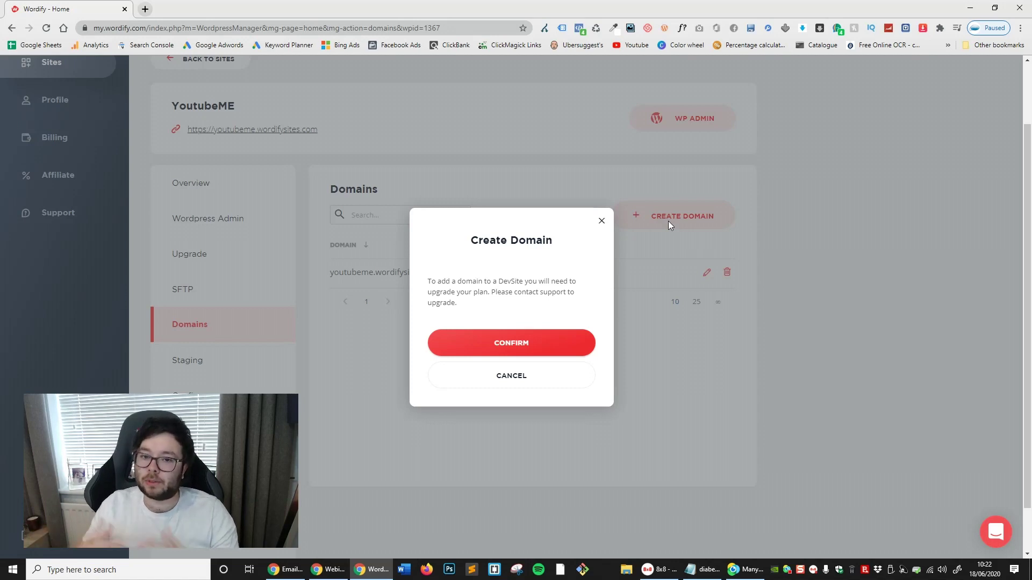
pyautogui.click(673, 217)
# Save youtubeme.wordifysites.com as primary domain with SSL / HTTPS off, then view the upgrade plans
pyautogui.click(707, 274)
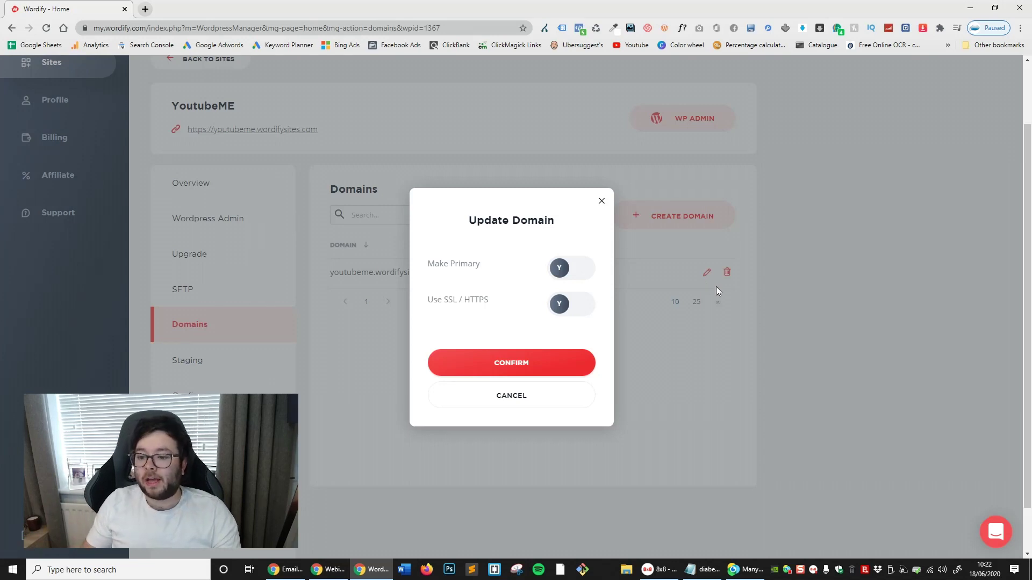
pyautogui.click(556, 268)
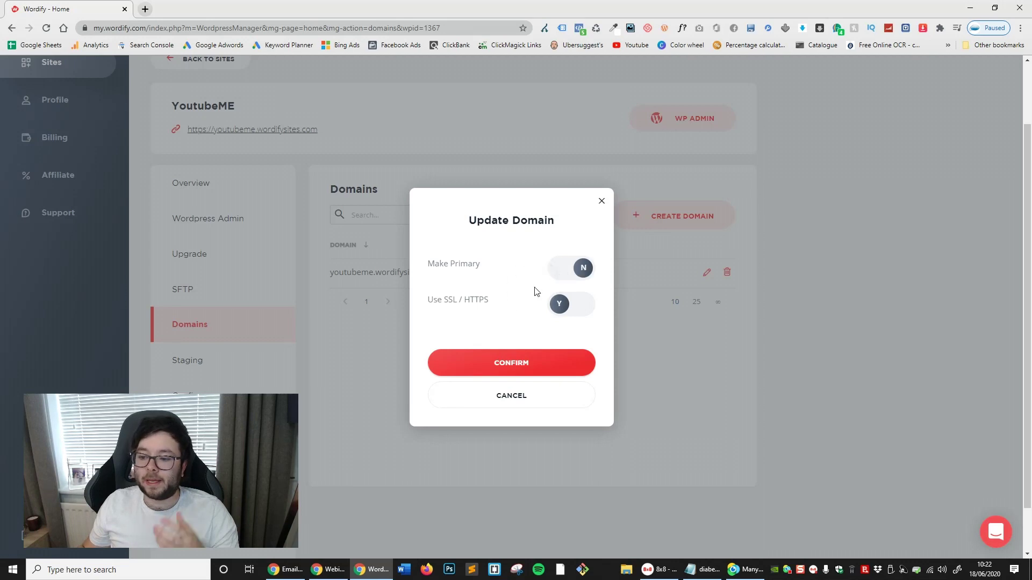
pyautogui.click(578, 270)
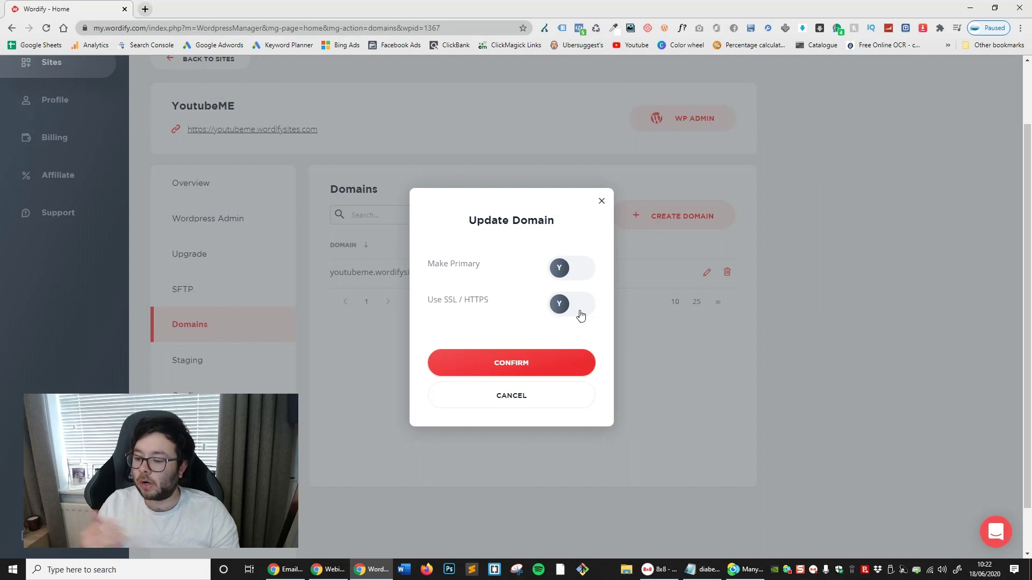
pyautogui.click(582, 304)
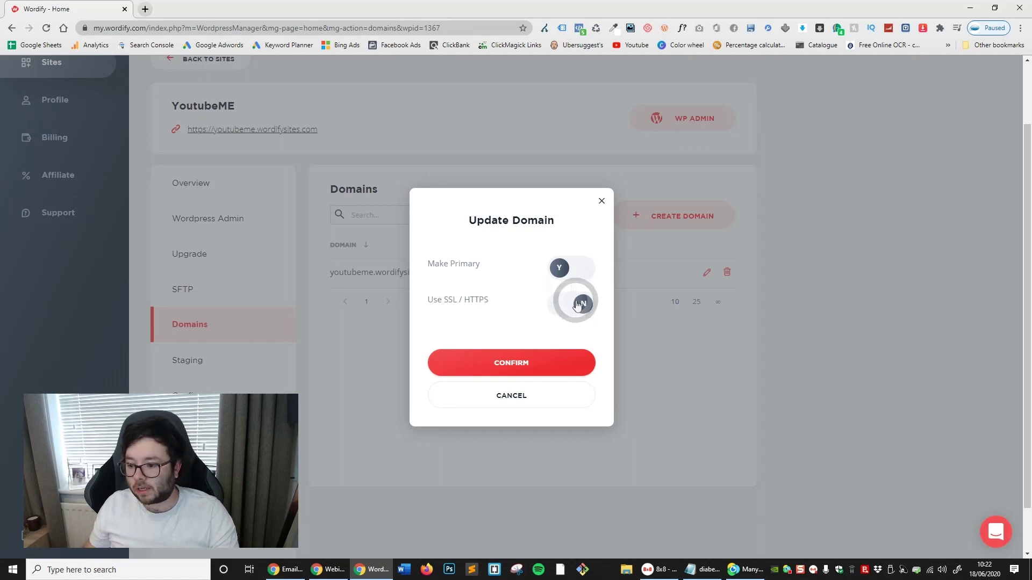
pyautogui.click(559, 360)
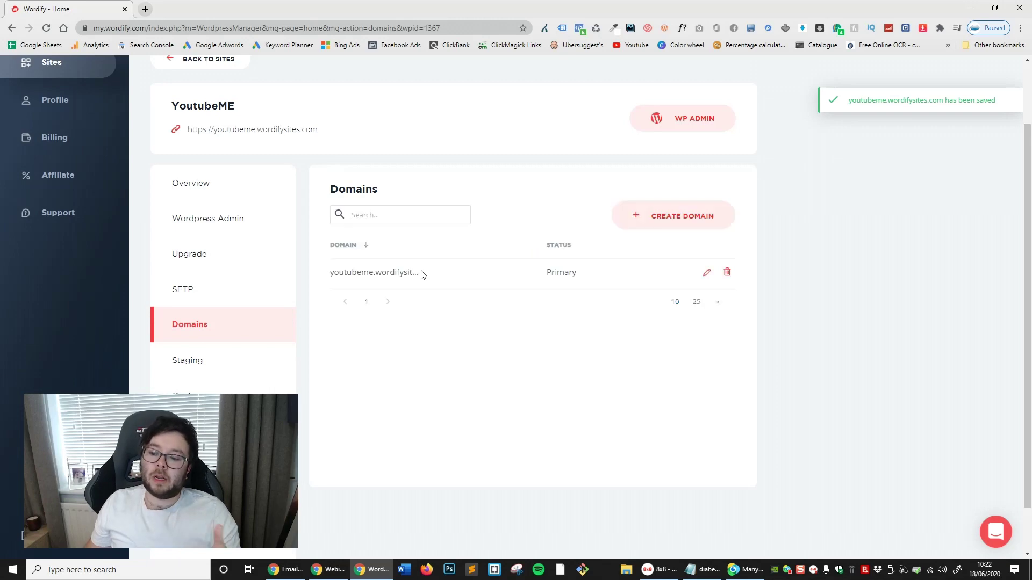
pyautogui.scroll(-1, 470, 307)
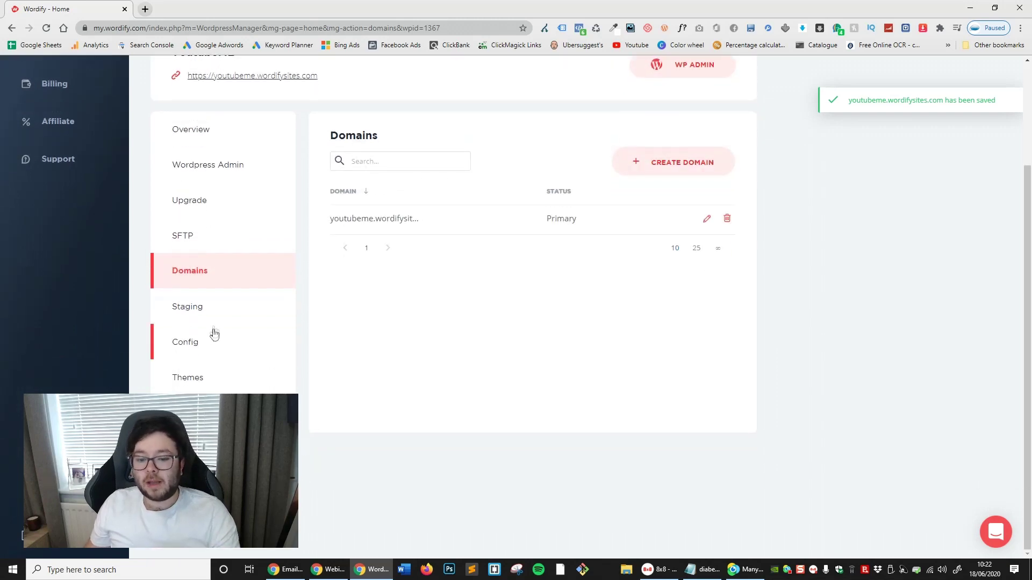
pyautogui.click(214, 324)
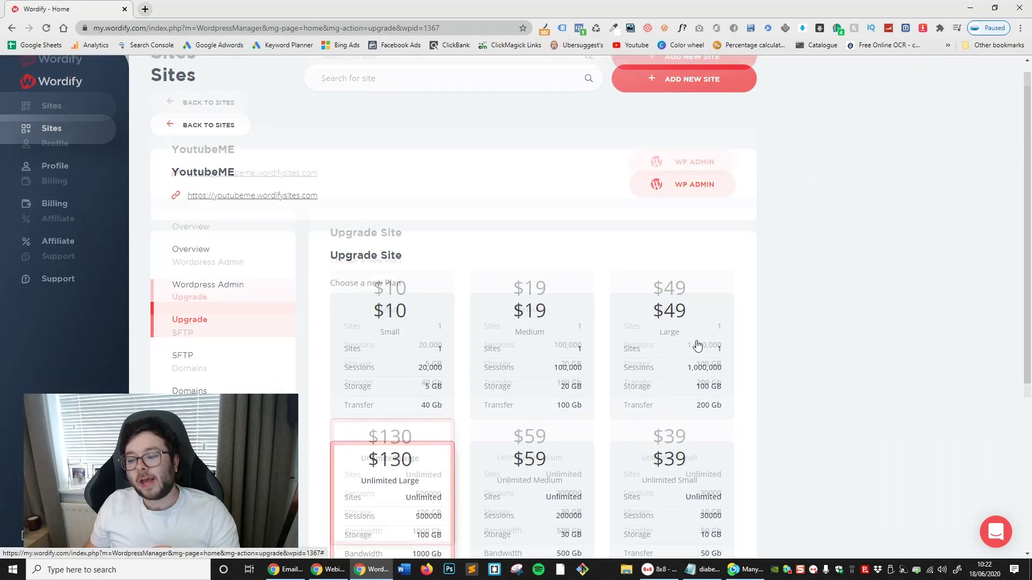
# Scroll past the $10 Small to $130 Unlimited Large plans and open the site's Config constants
pyautogui.scroll(-2, 676, 357)
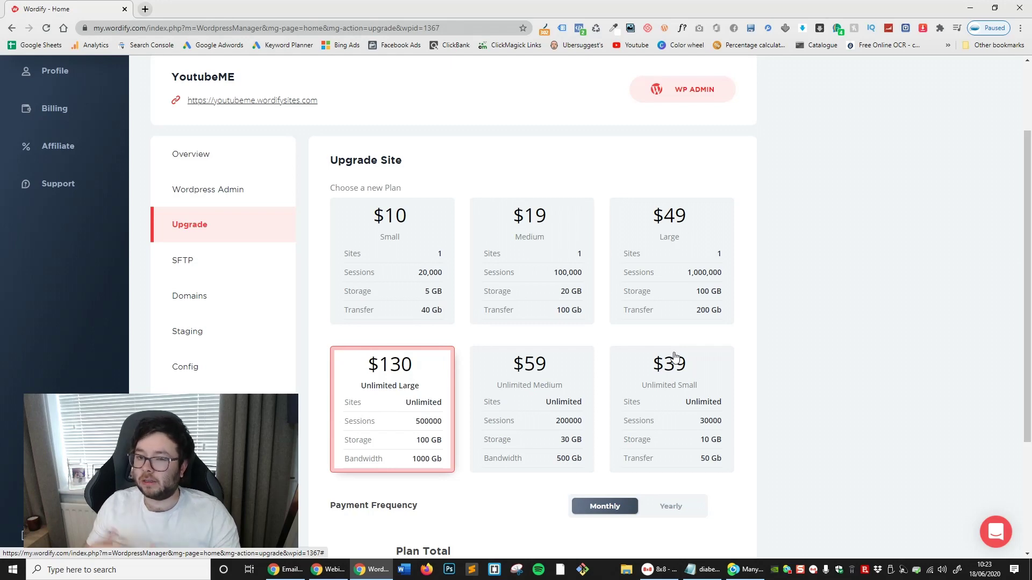
pyautogui.scroll(-1, 430, 306)
pyautogui.click(215, 312)
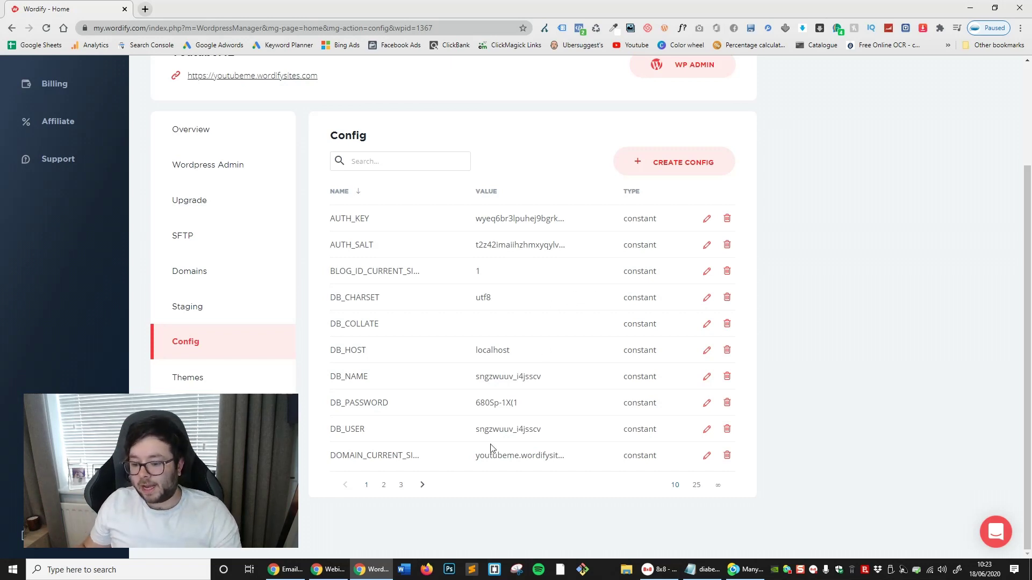
# Show 25 config entries per page in the Config table
pyautogui.click(696, 485)
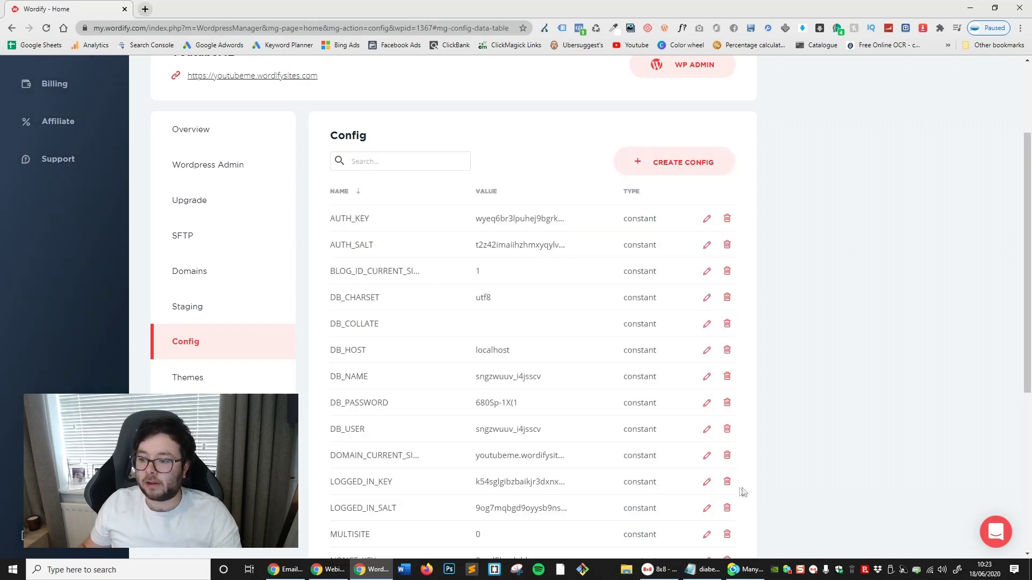
pyautogui.scroll(-5, 538, 462)
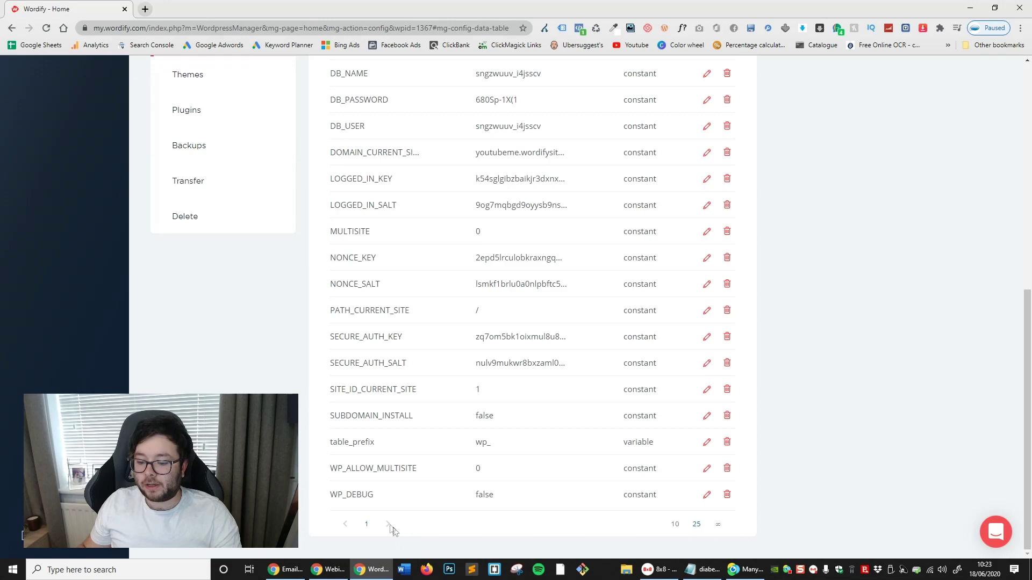
pyautogui.scroll(5, 704, 422)
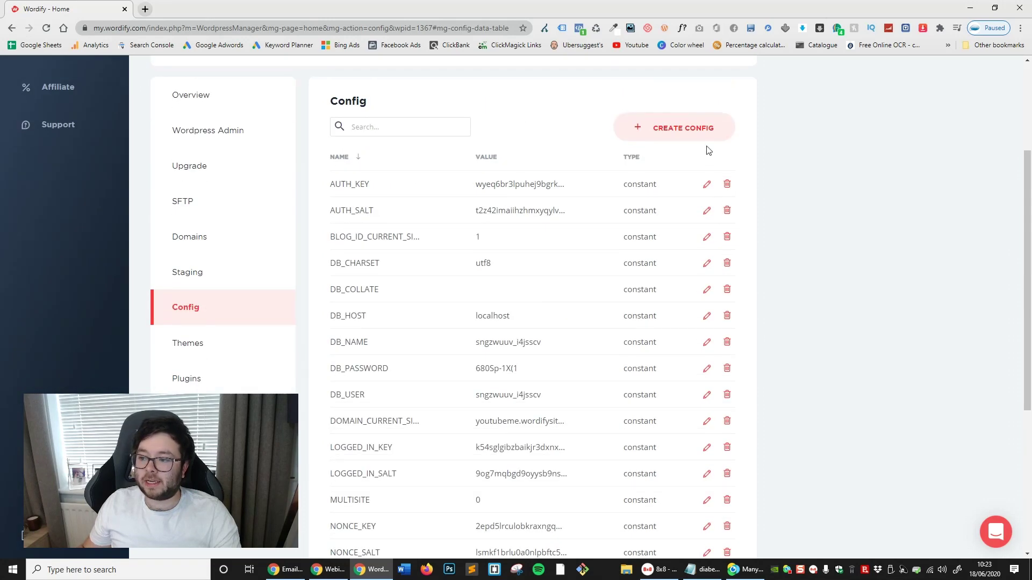
# Open the Create Config form and close it without saving
pyautogui.click(704, 131)
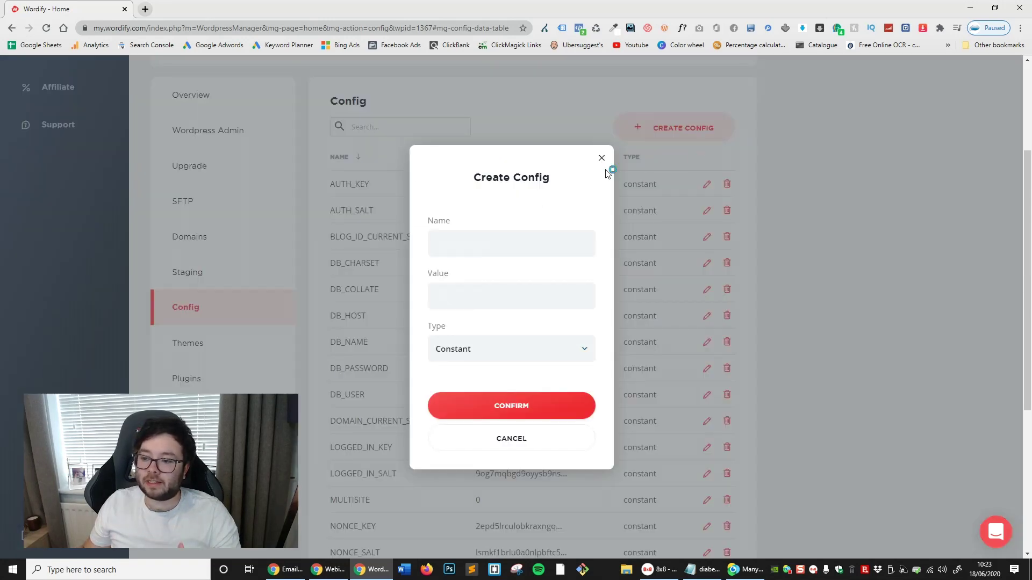
pyautogui.click(495, 359)
pyautogui.click(602, 157)
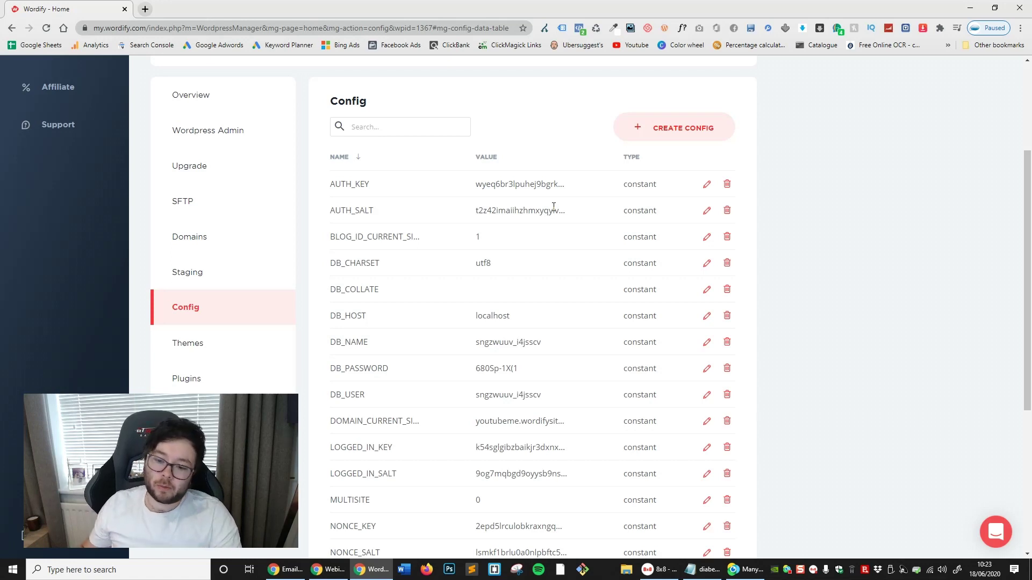
# Activate the Twenty Seventeen theme on YoutubeME
pyautogui.click(226, 345)
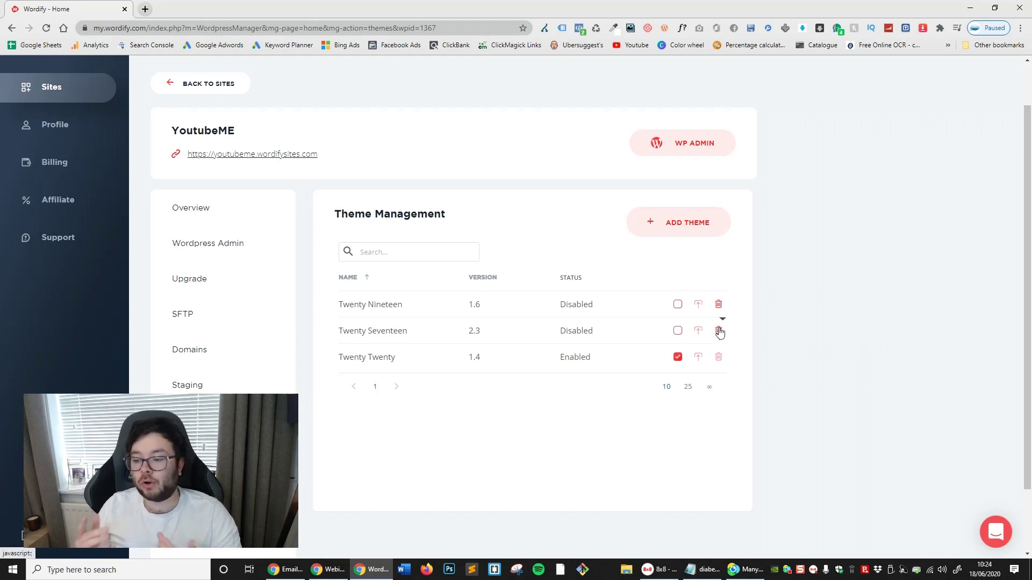
pyautogui.click(678, 357)
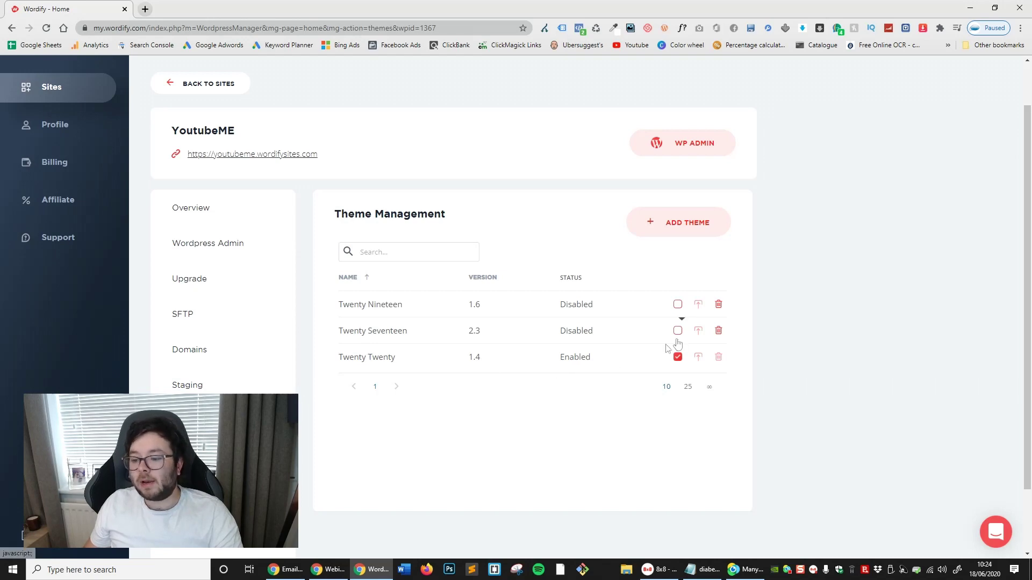
pyautogui.click(404, 361)
pyautogui.doubleClick(404, 360)
pyautogui.click(618, 364)
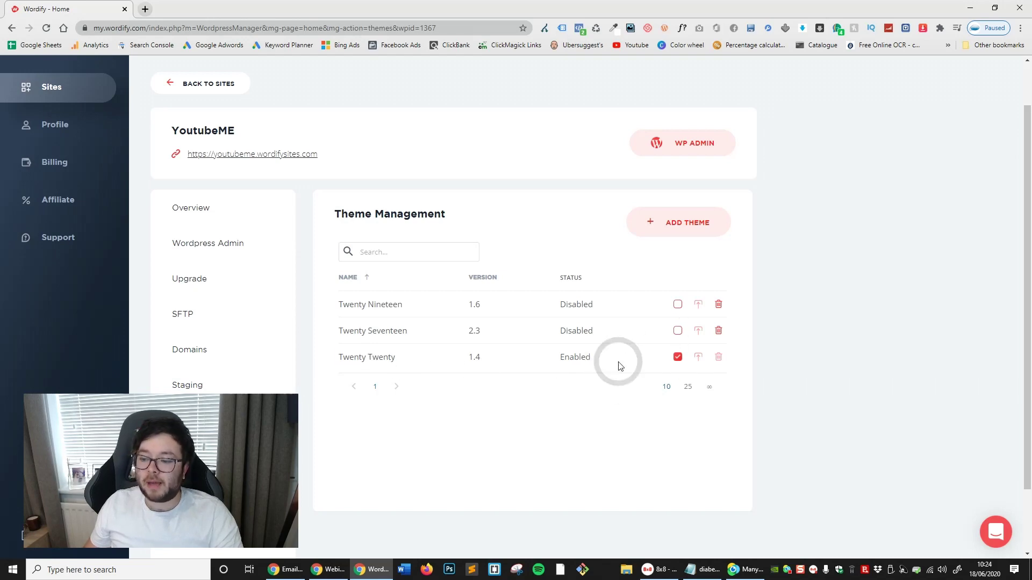
pyautogui.click(678, 330)
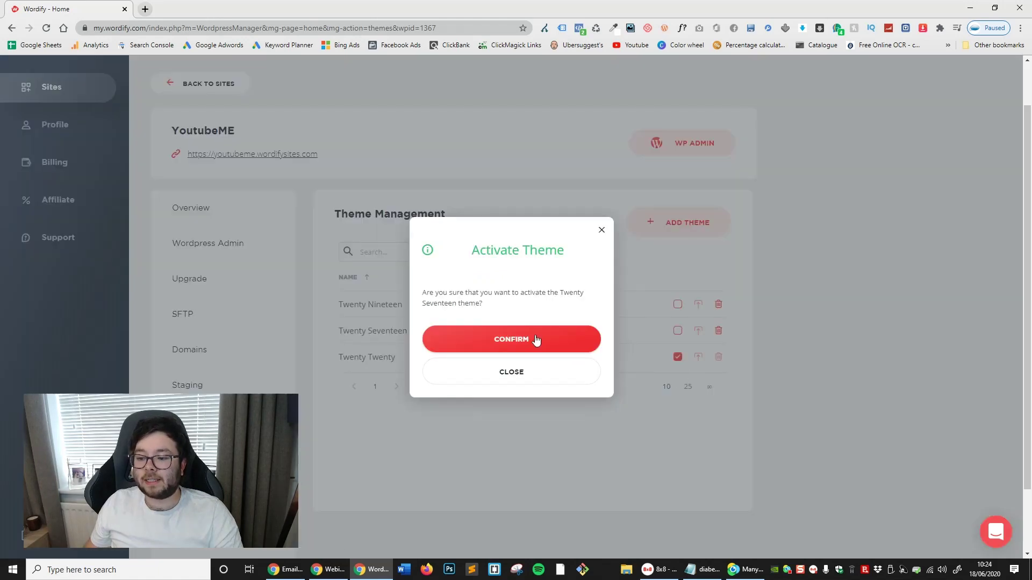
pyautogui.click(536, 339)
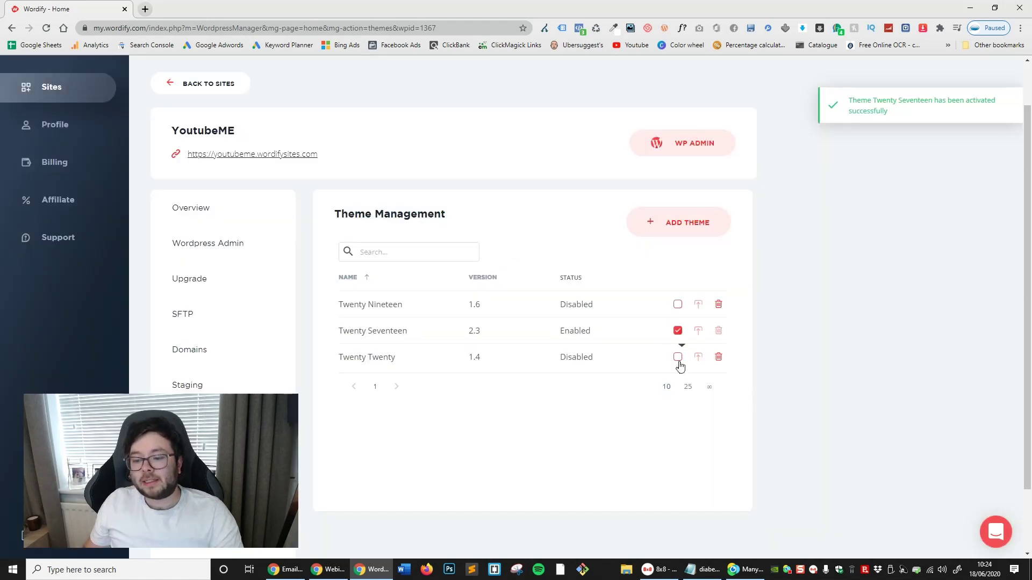
# Delete the Twenty Nineteen theme, then start adding a new theme
pyautogui.tripleClick(394, 362)
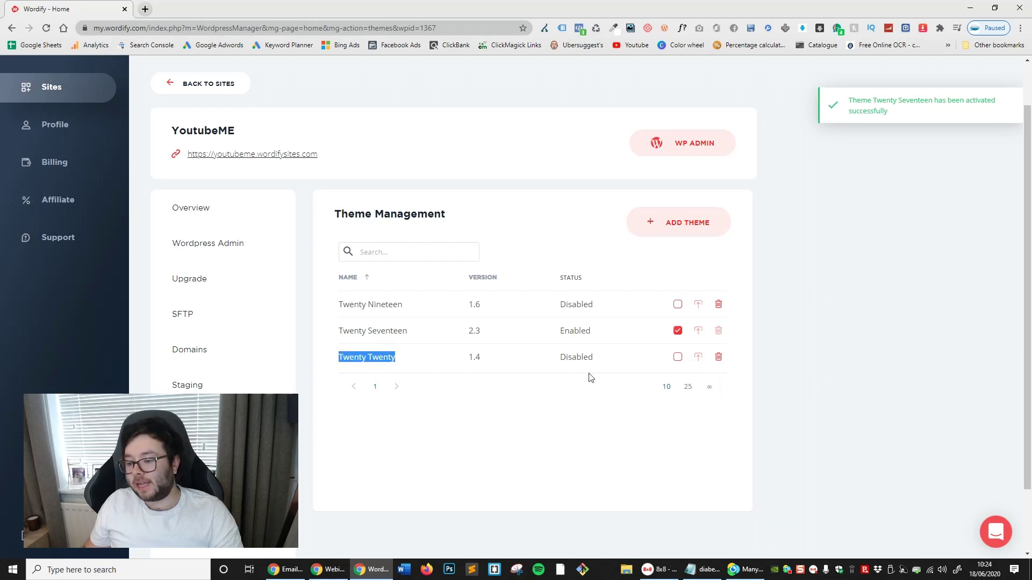
pyautogui.tripleClick(372, 330)
pyautogui.click(842, 380)
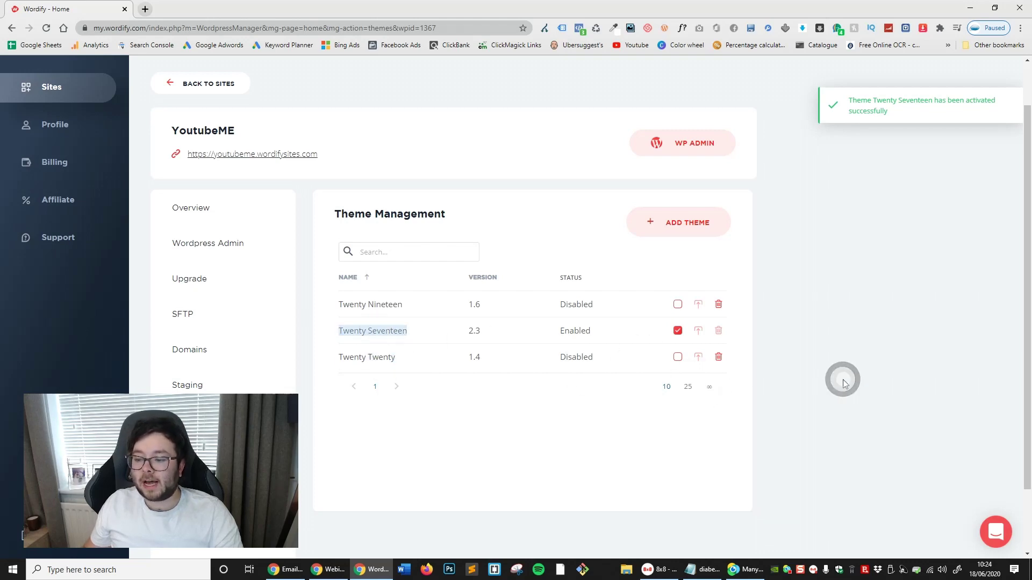
pyautogui.click(719, 306)
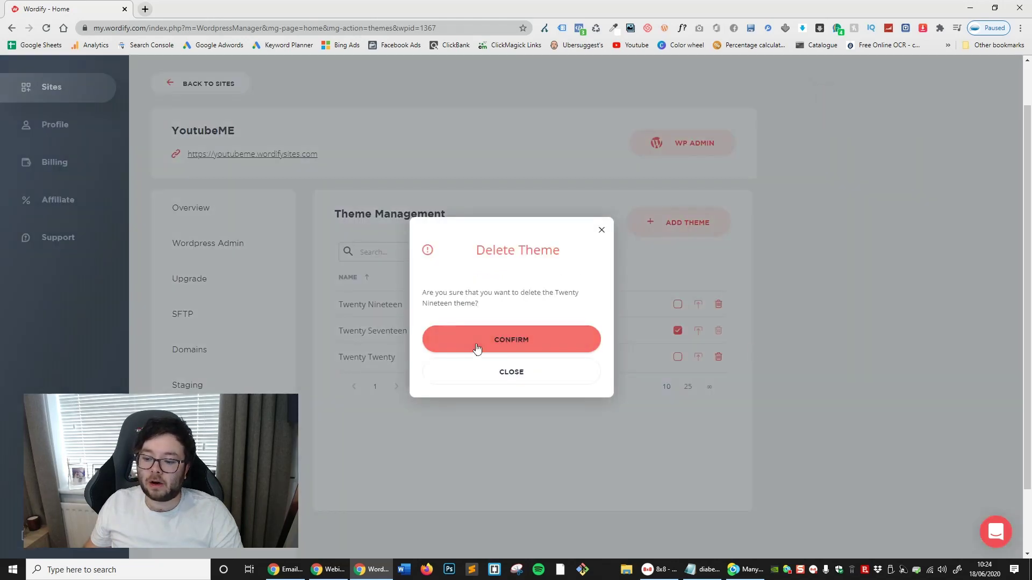
pyautogui.click(477, 348)
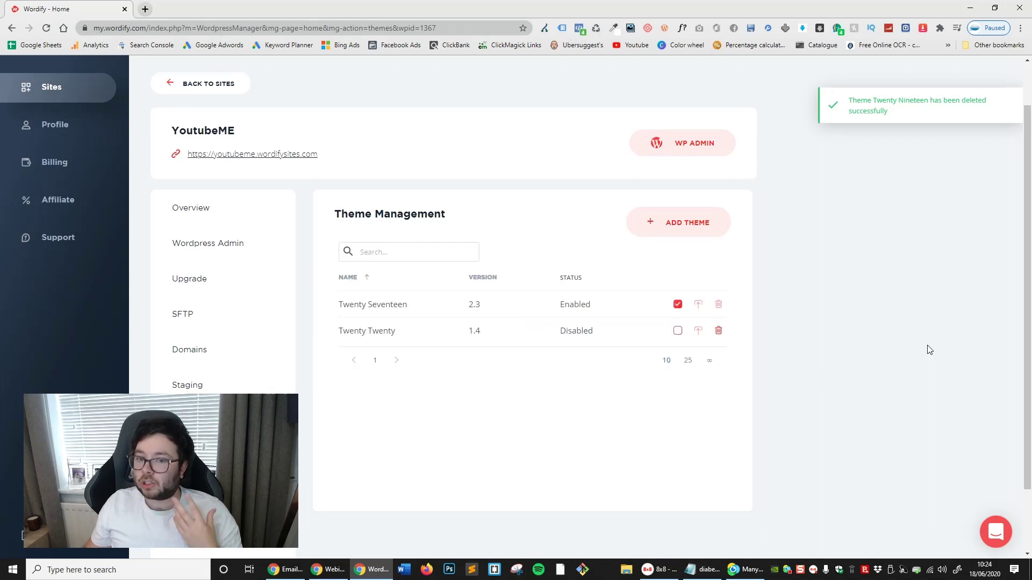
pyautogui.click(696, 223)
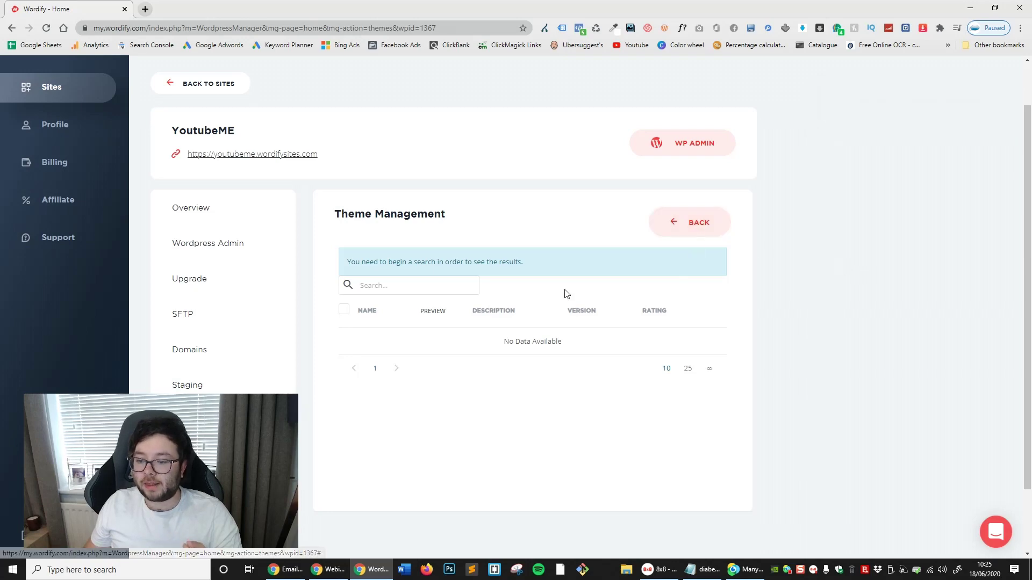
# Search 'he' and install the Hello Elementor theme
pyautogui.click(392, 289)
pyautogui.write('hello')
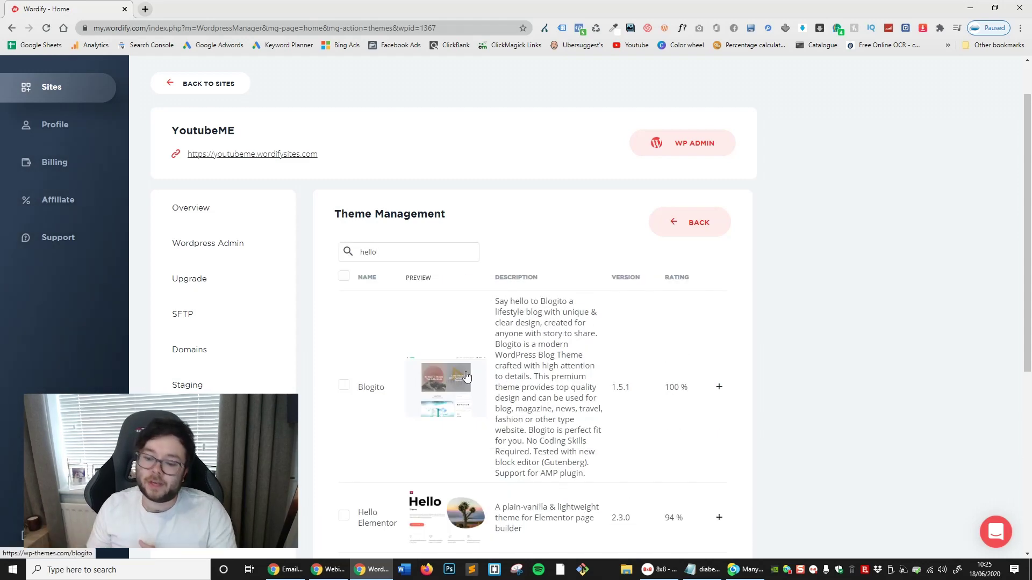
pyautogui.scroll(-2, 647, 263)
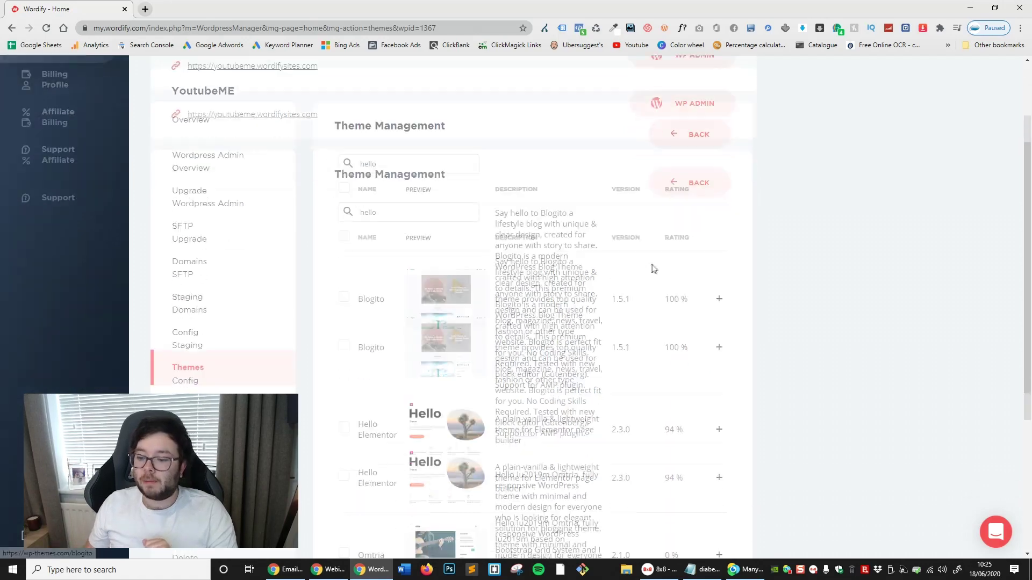
pyautogui.scroll(-2, 645, 245)
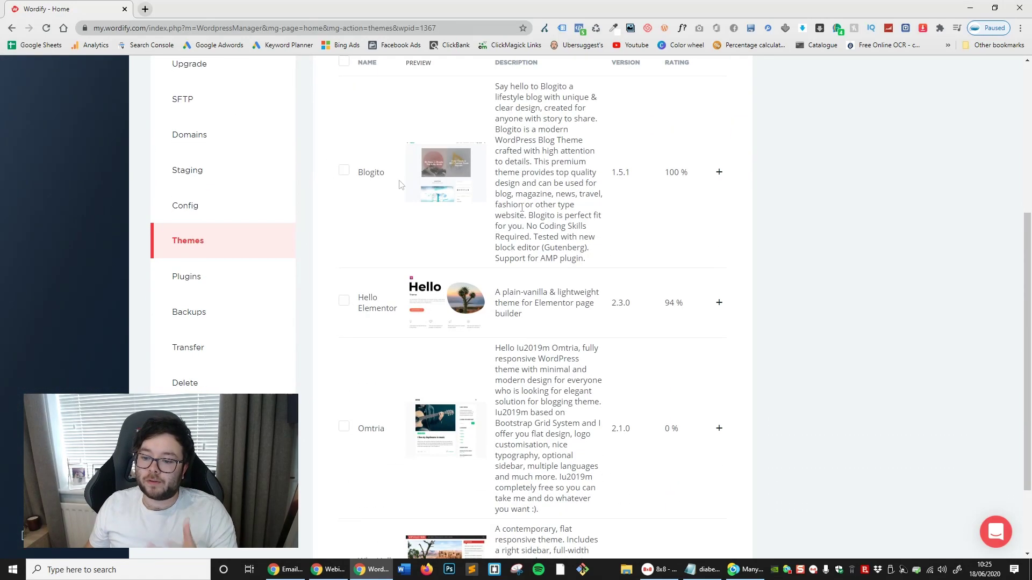
pyautogui.click(343, 300)
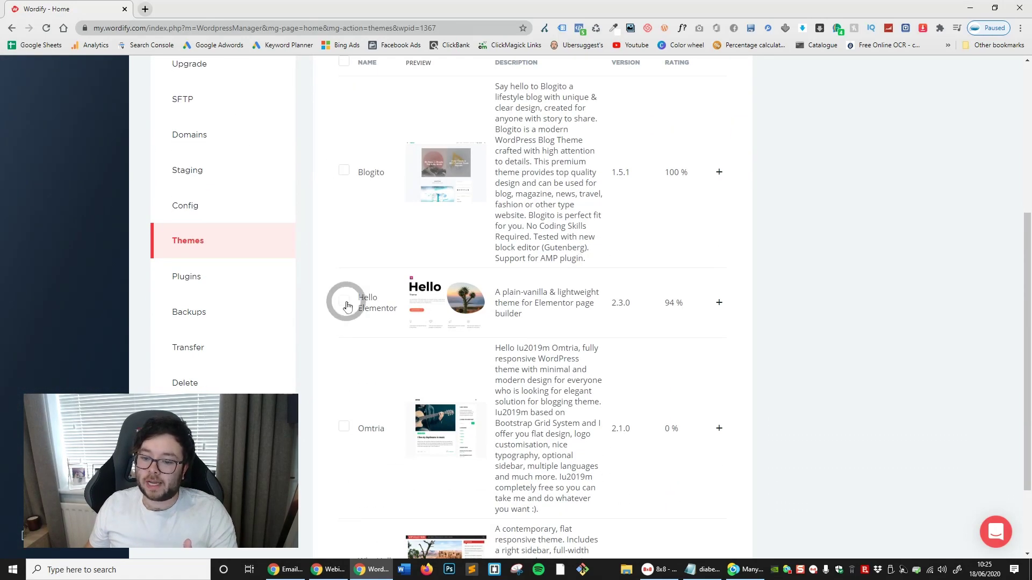
pyautogui.click(720, 305)
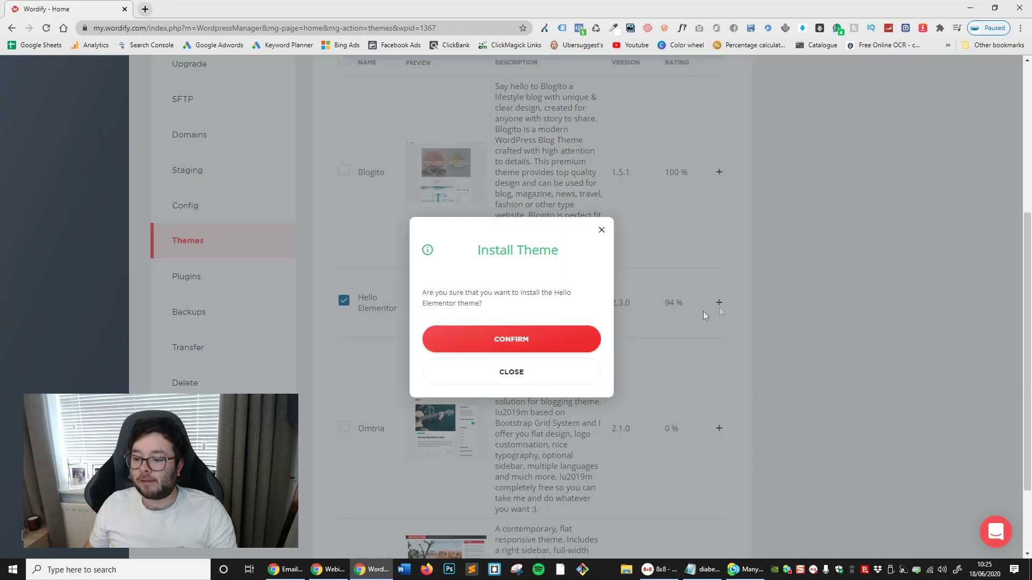
pyautogui.click(554, 333)
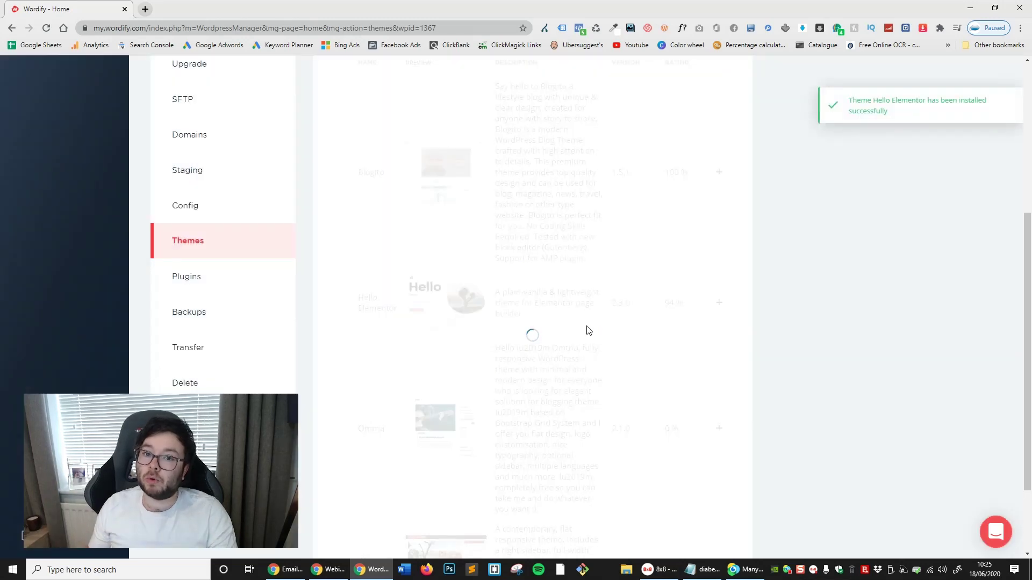
# Back in installed themes, activate Hello Elementor 2.3.0 as the enabled theme
pyautogui.scroll(-5, 654, 339)
pyautogui.scroll(4, 666, 242)
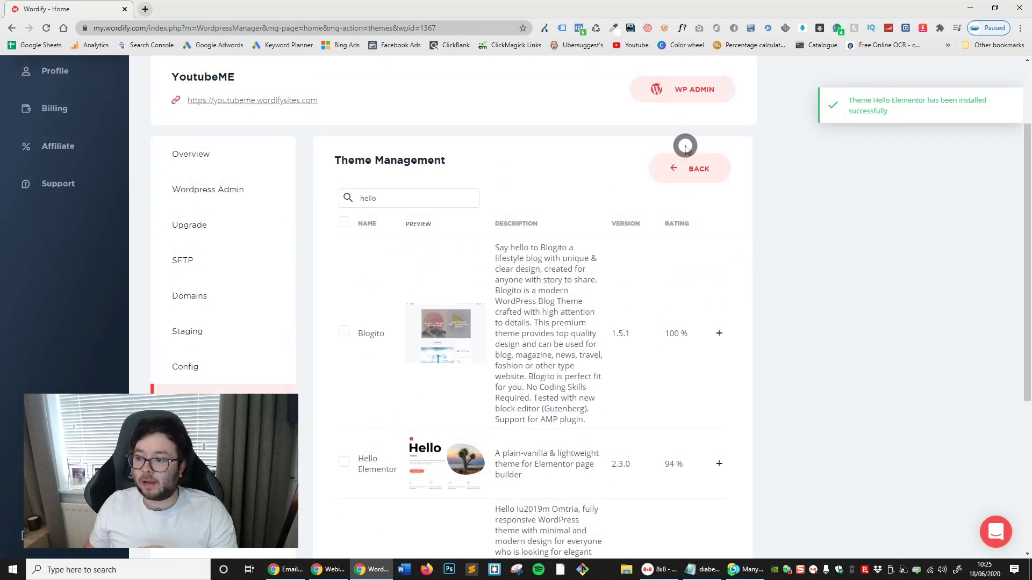
pyautogui.click(683, 171)
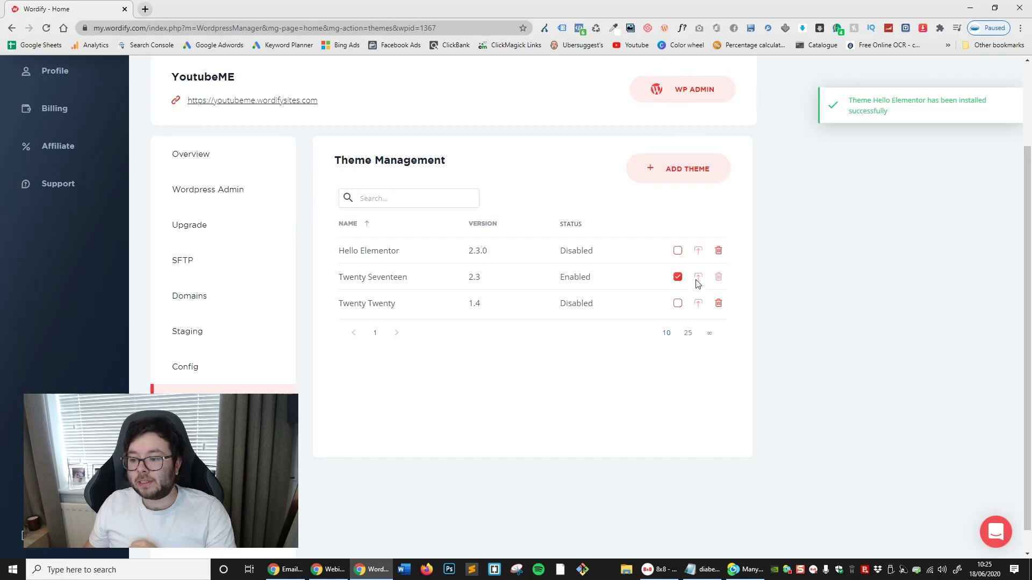
pyautogui.click(677, 252)
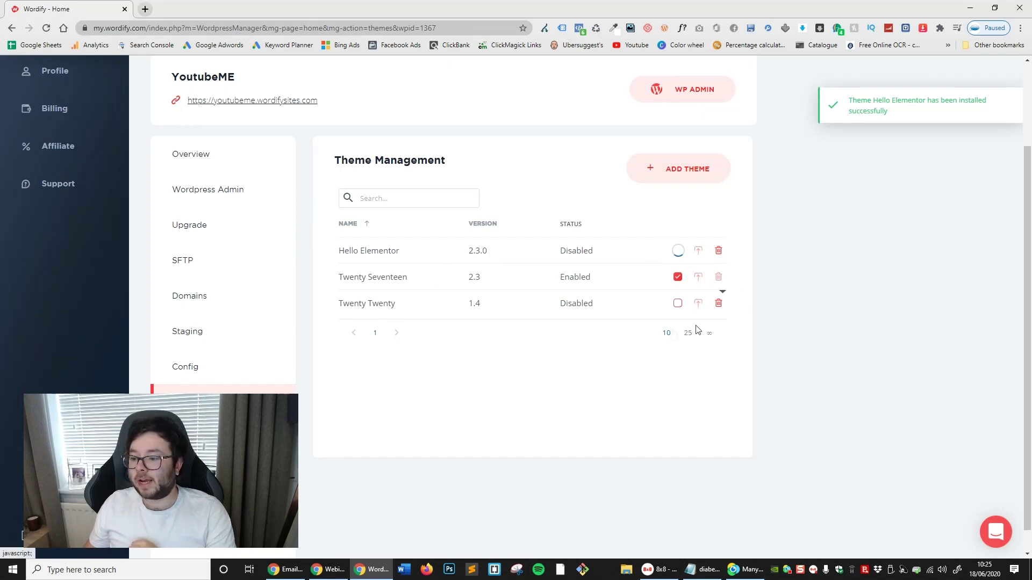
pyautogui.click(486, 345)
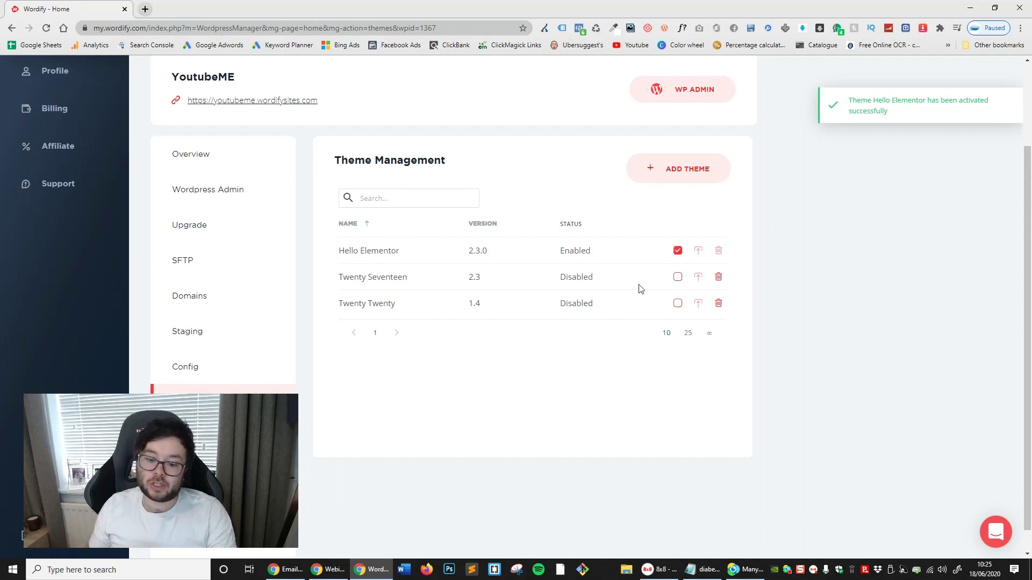
pyautogui.scroll(-1, 408, 336)
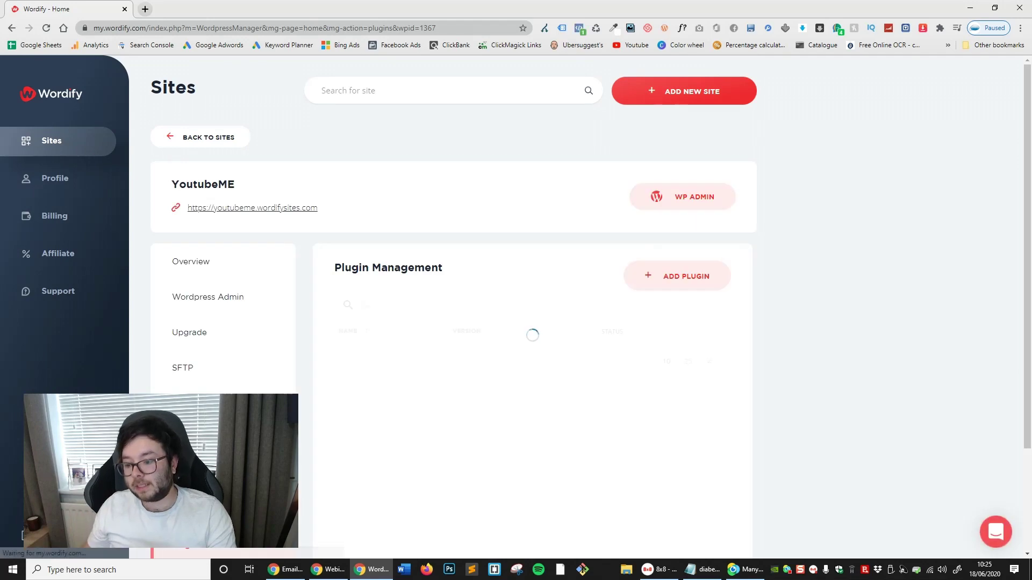
# Cancel activating Hello Dolly, leaving Akismet and Hello Dolly disabled, and reload the page
pyautogui.scroll(-2, 479, 316)
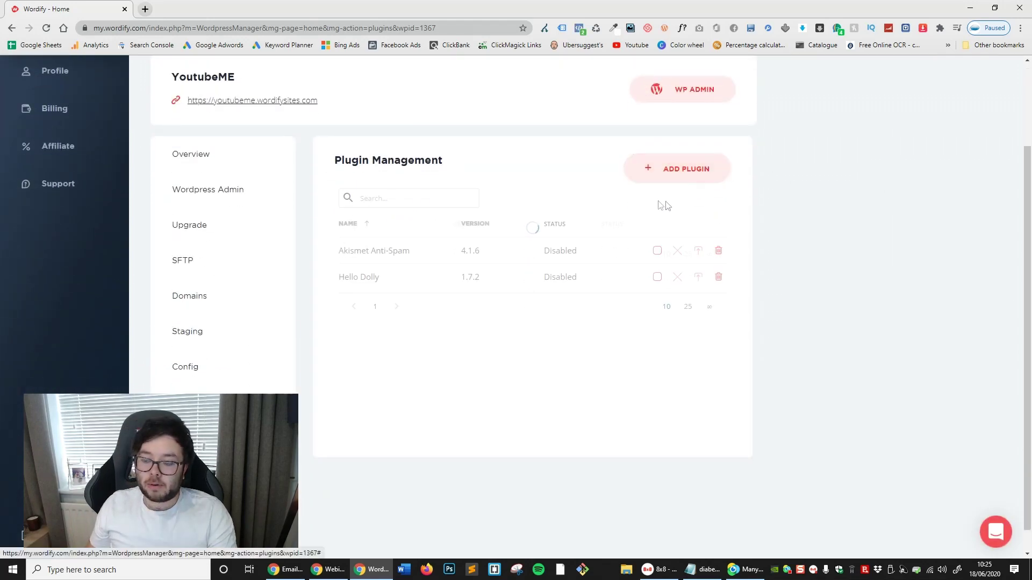
pyautogui.click(657, 277)
pyautogui.click(514, 370)
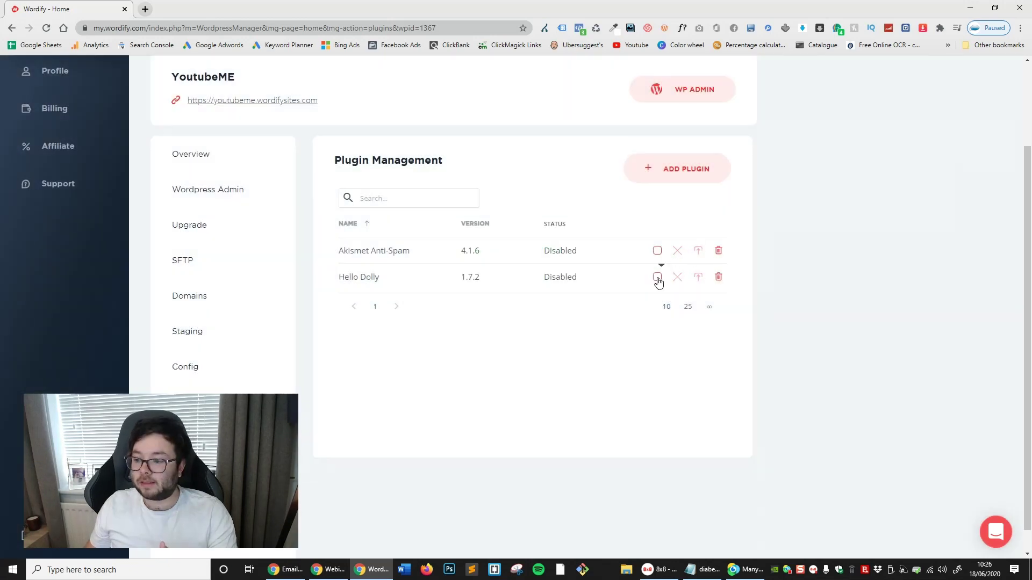
pyautogui.scroll(-1, 500, 288)
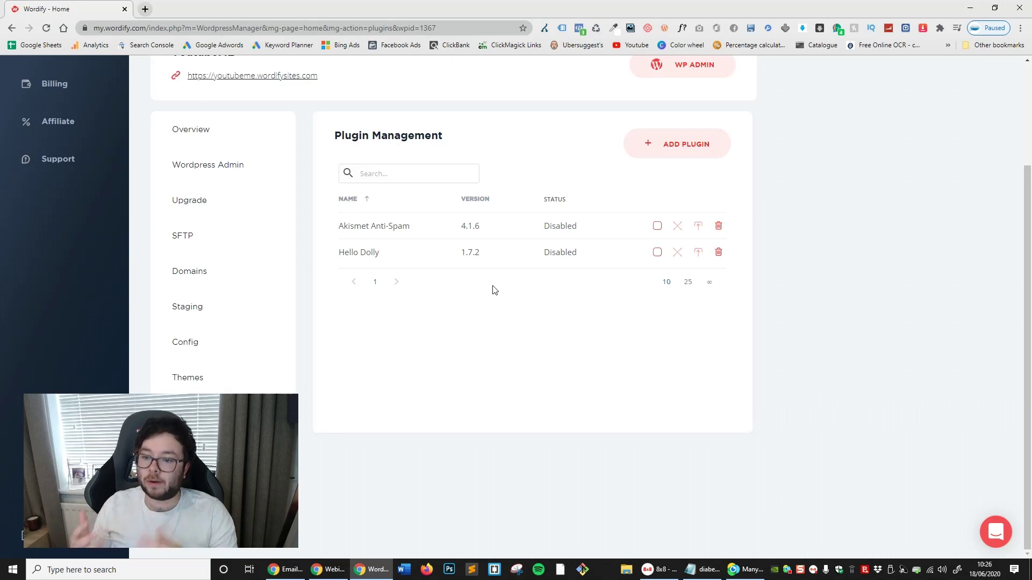
pyautogui.press('F5')
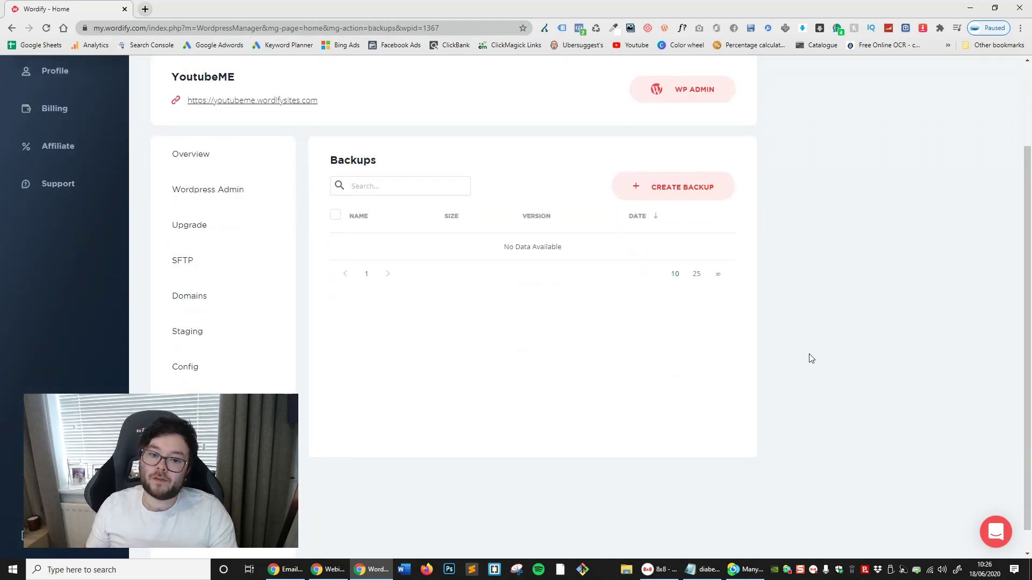
# Create and confirm a manual WordPress backup of YoutubeME, then go to Transfer Site
pyautogui.scroll(2, 869, 263)
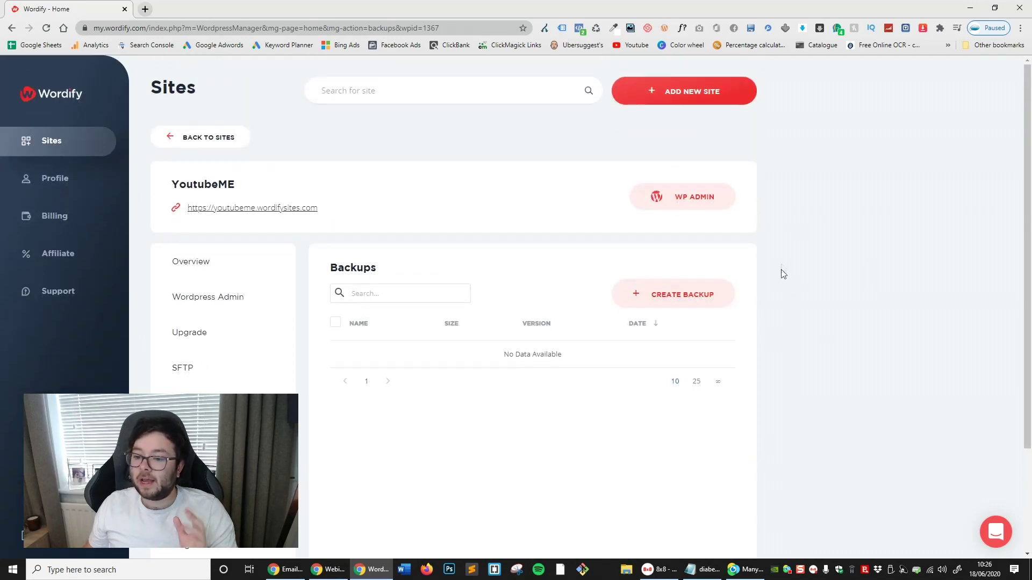
pyautogui.click(691, 298)
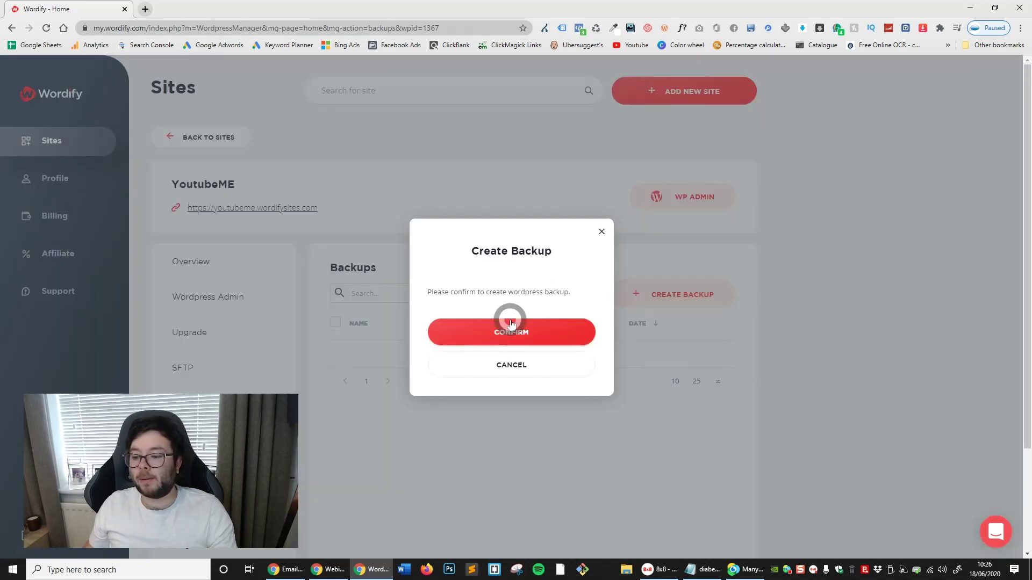
pyautogui.click(510, 330)
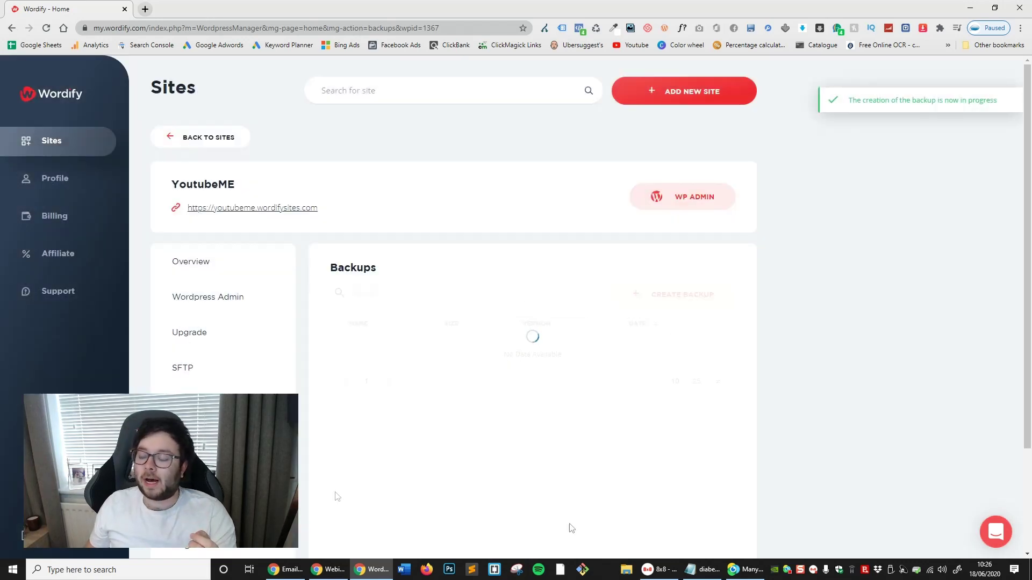
pyautogui.scroll(-3, 624, 292)
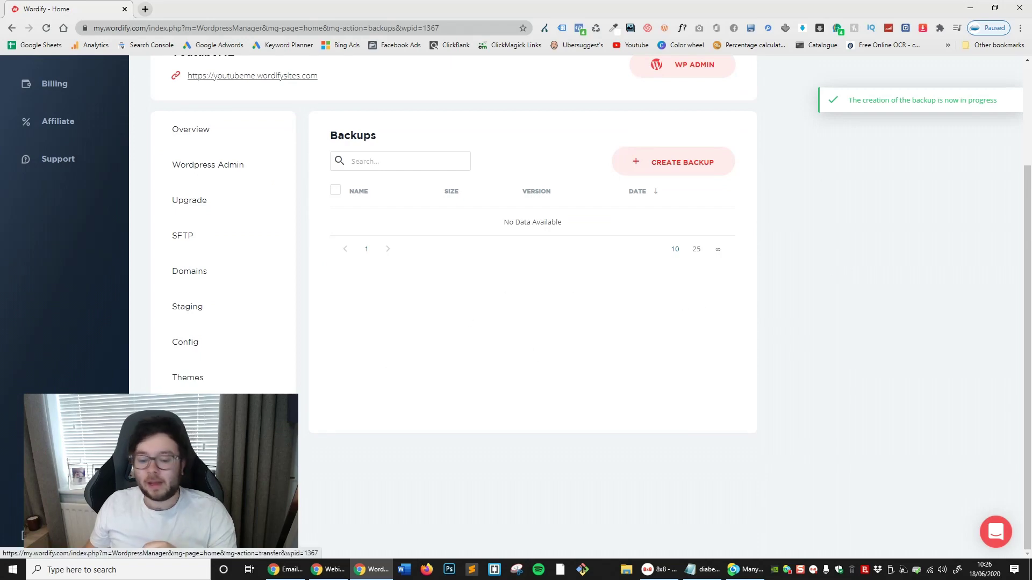
pyautogui.click(258, 446)
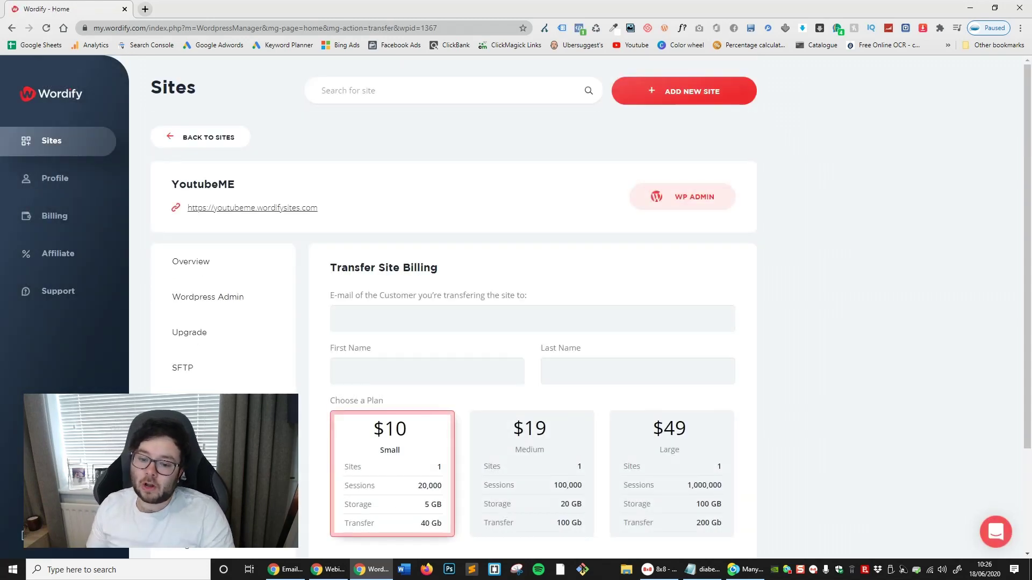
# Transfer YoutubeME on the $10 Small plan after entering the recipient's e-mail and name
pyautogui.scroll(-1, 910, 343)
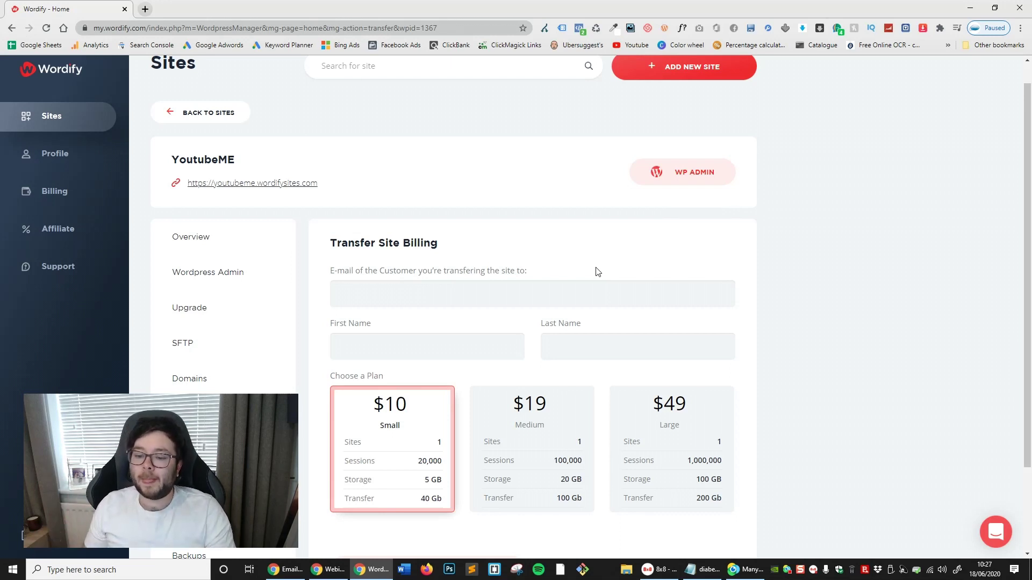
pyautogui.scroll(-2, 705, 372)
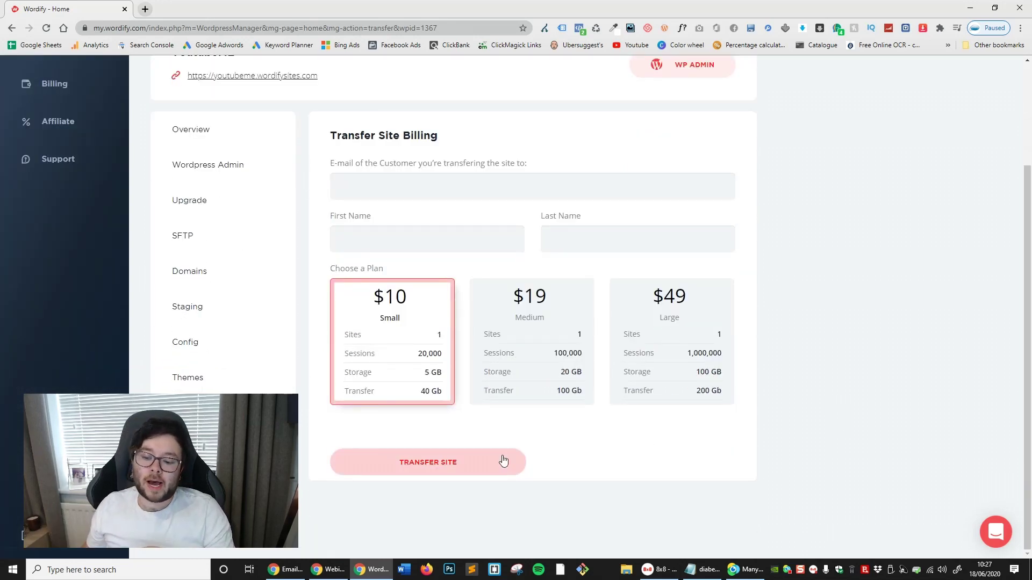
pyautogui.click(505, 462)
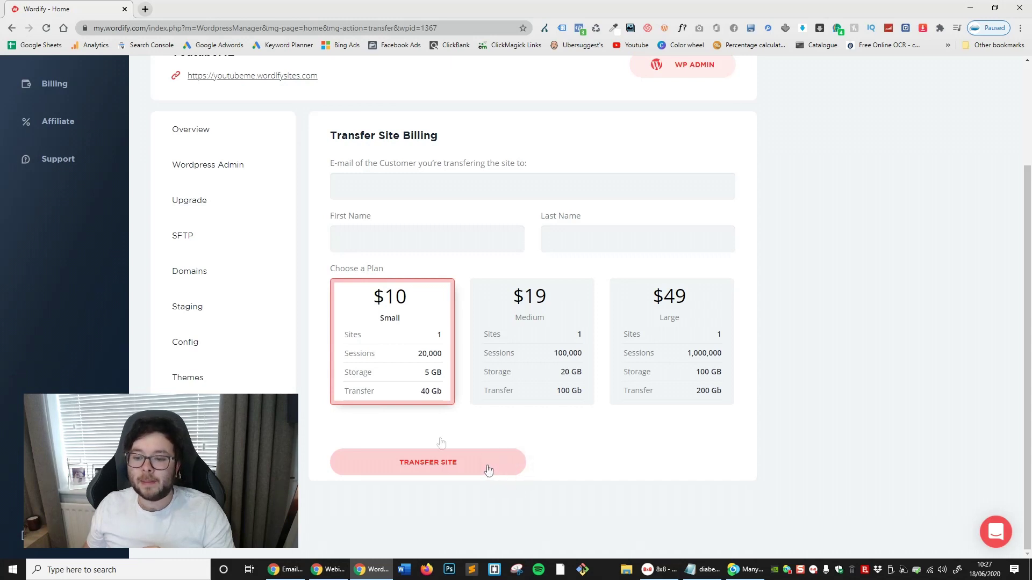
pyautogui.click(579, 383)
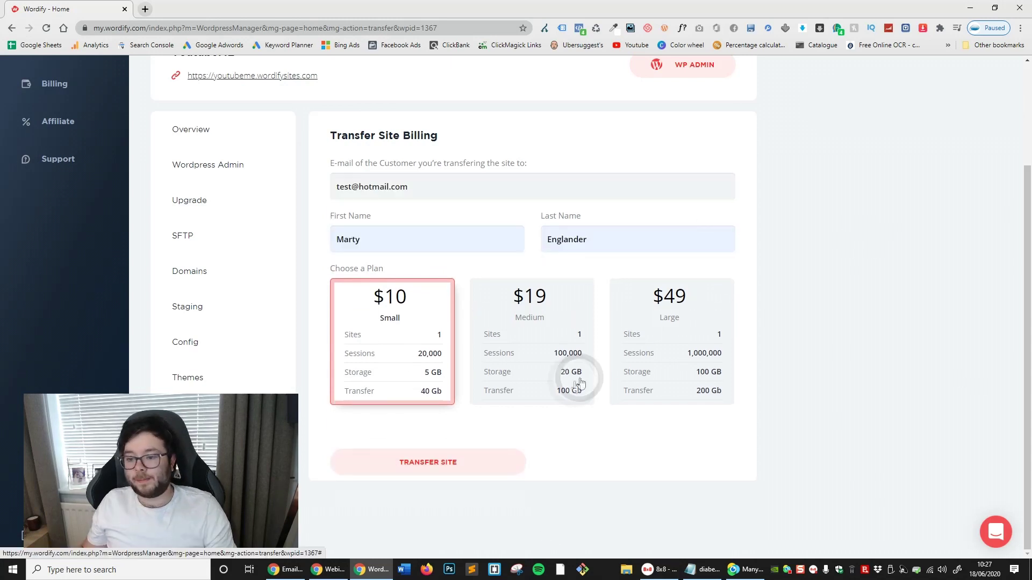
pyautogui.click(476, 458)
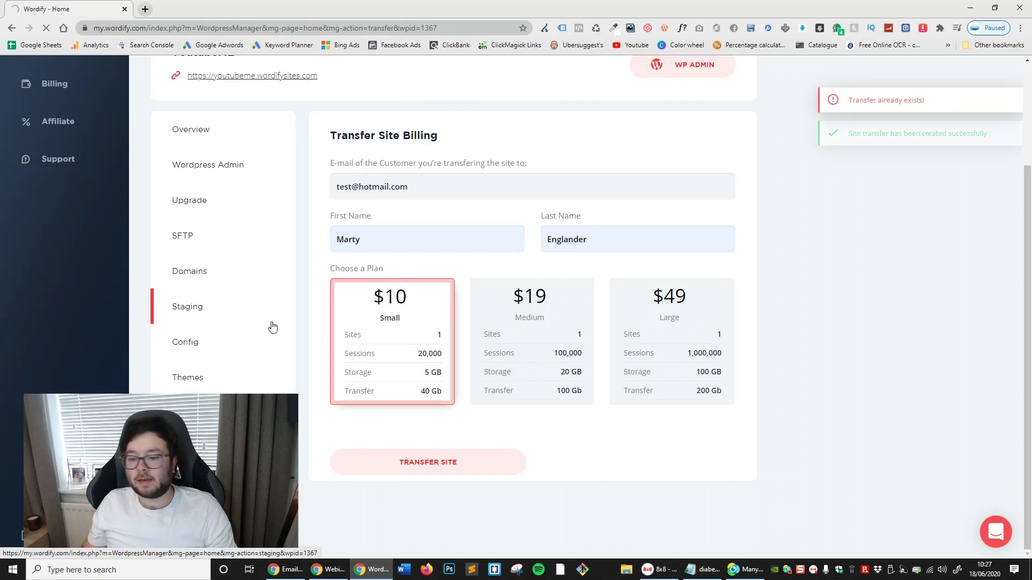
pyautogui.tripleClick(456, 221)
pyautogui.click(455, 216)
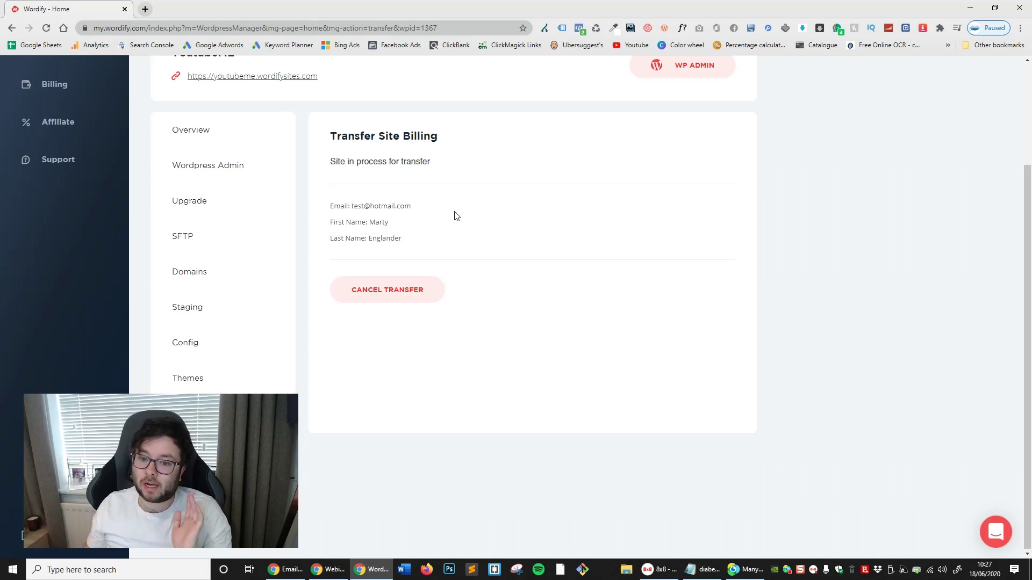
pyautogui.scroll(1, 494, 225)
pyautogui.scroll(1, 484, 210)
pyautogui.scroll(-2, 467, 200)
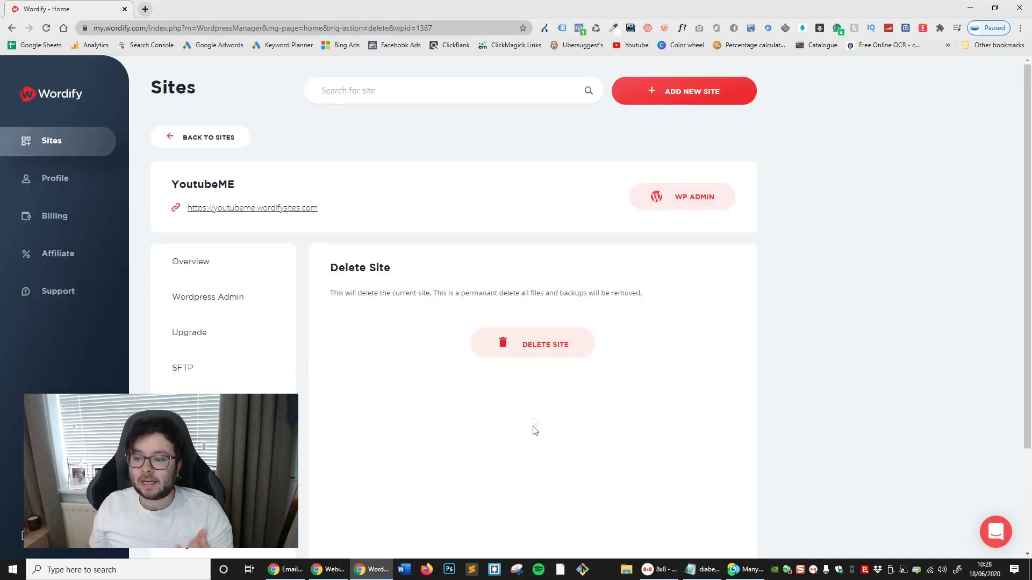
# Look over the Delete Site page, then return to the Sites dashboard
pyautogui.scroll(-2, 525, 344)
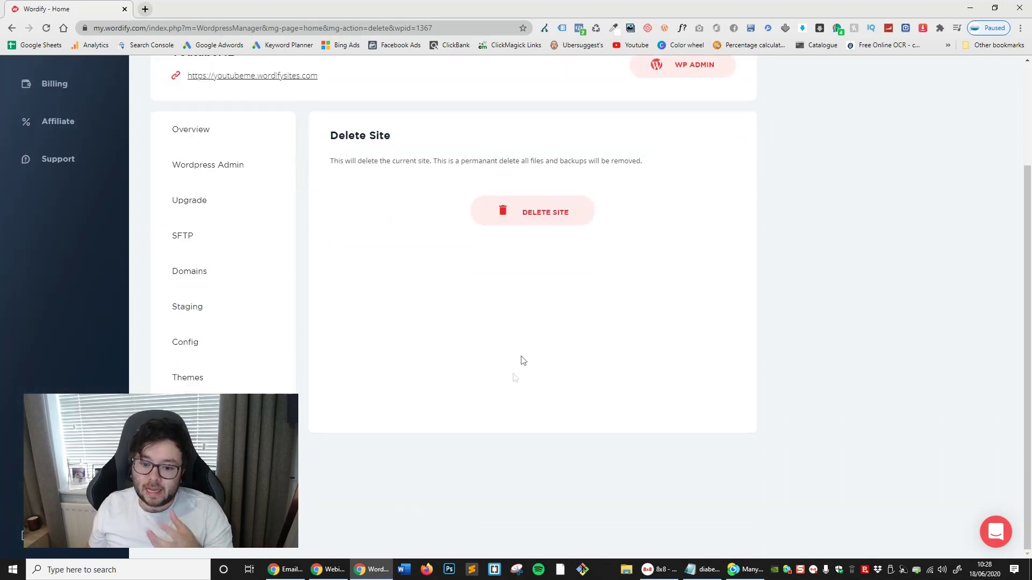
pyautogui.scroll(2, 535, 332)
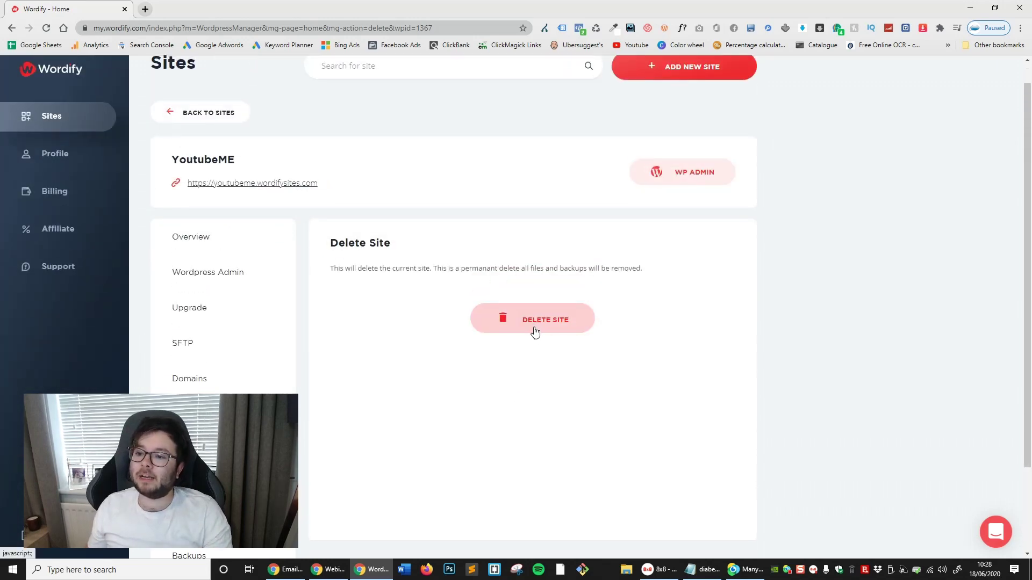
pyautogui.scroll(1, 535, 331)
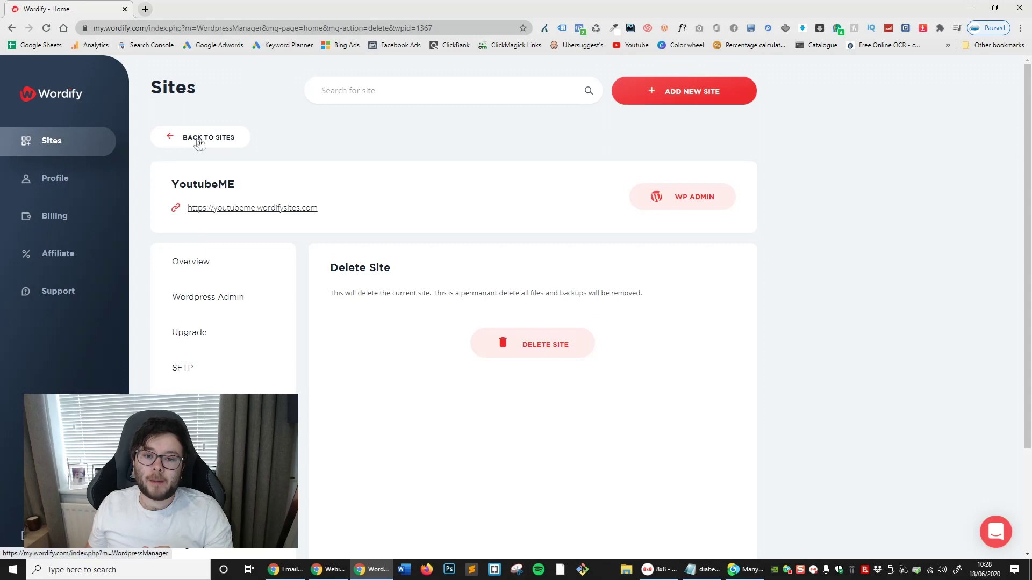
pyautogui.click(199, 138)
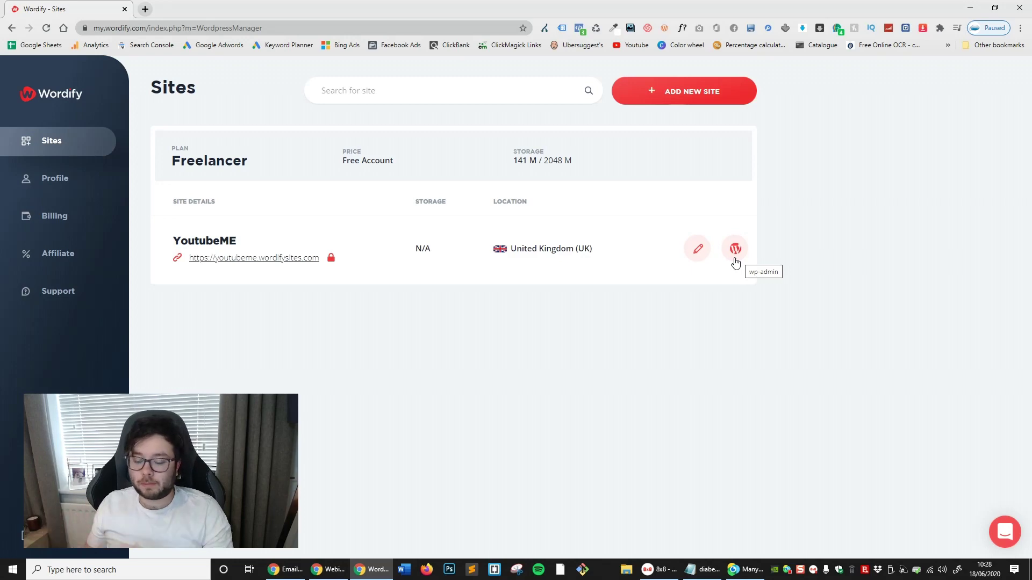
pyautogui.click(708, 101)
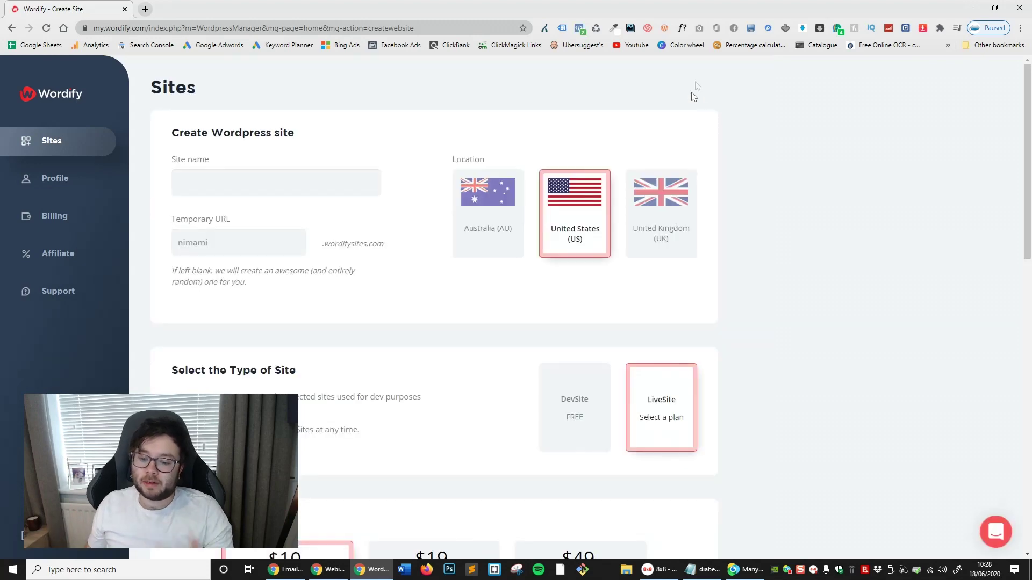
pyautogui.scroll(-4, 671, 311)
pyautogui.scroll(4, 207, 231)
pyautogui.click(66, 146)
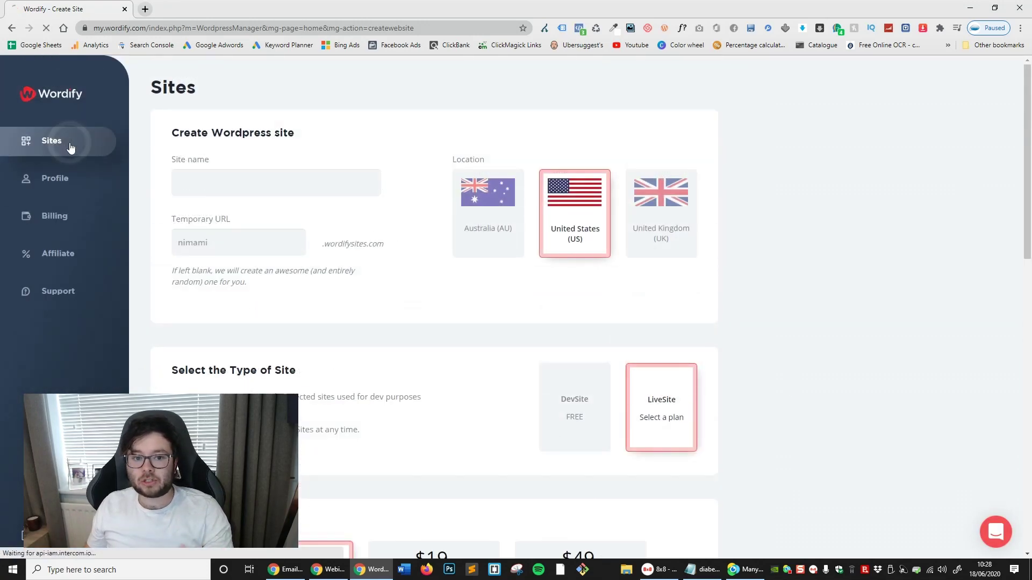